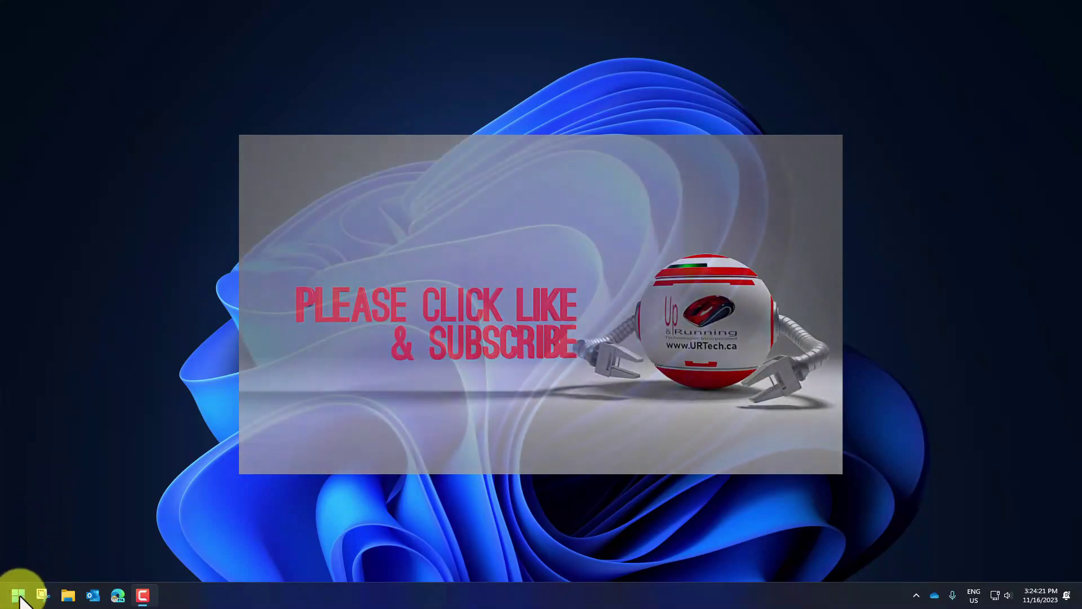
Step: Run winver to show About Windows (version 23H2) and drag the dialog to screen centre
click(18, 595)
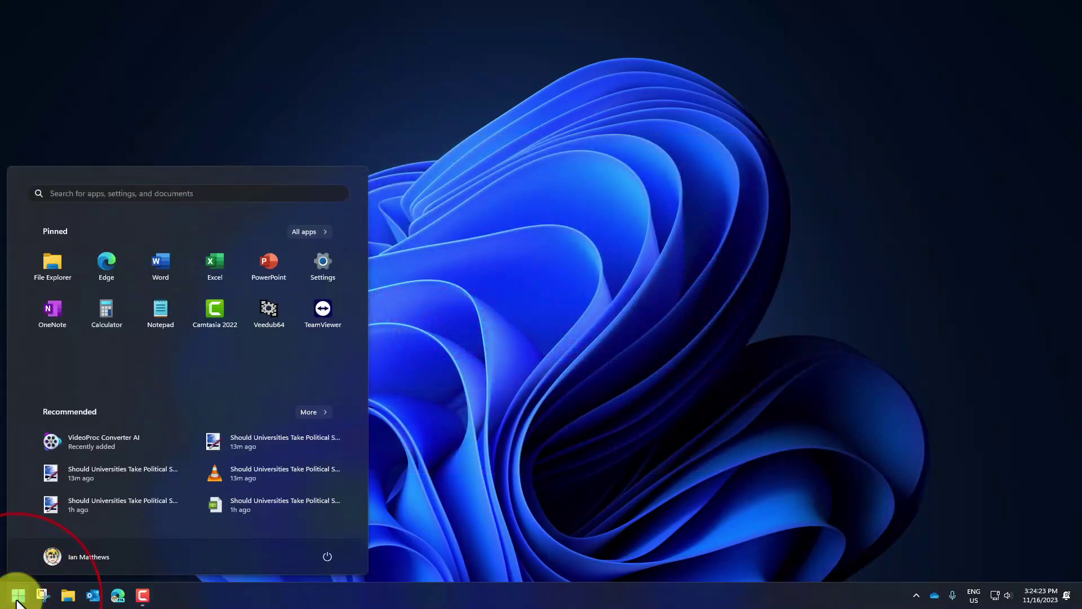
text(winver)
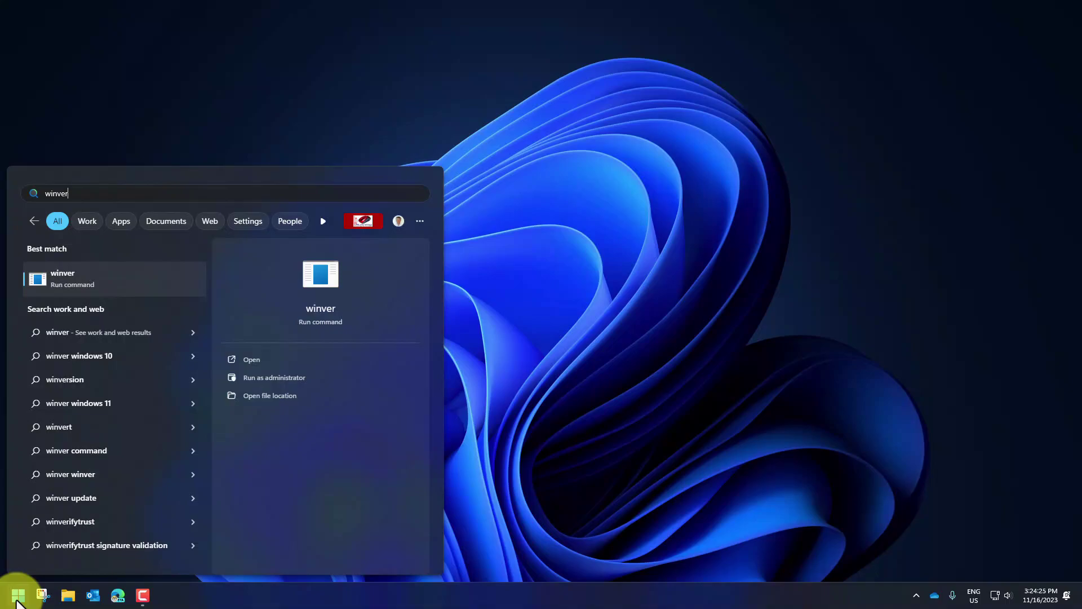
key(Return)
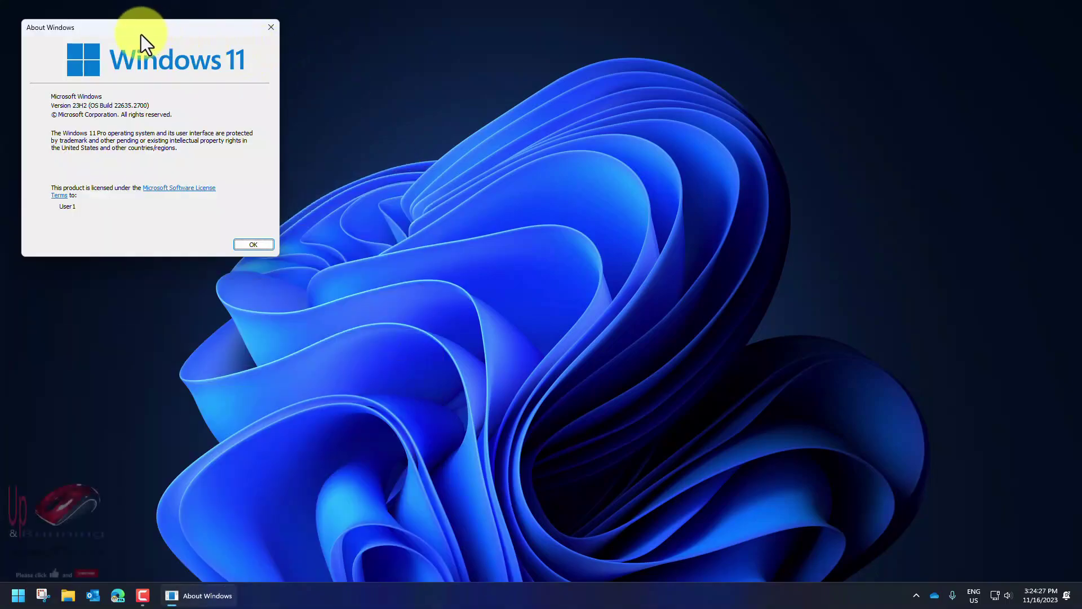
drag(141, 35, 504, 178)
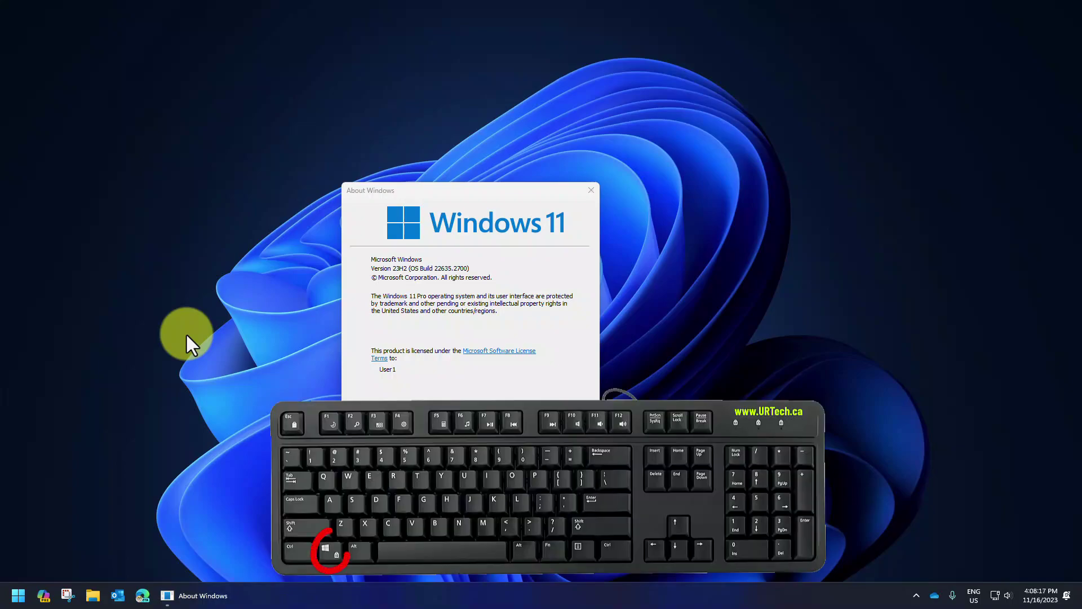
Step: Open Copilot in Windows beside the desktop, close About Windows, and choose the More Balanced style
key(super+c)
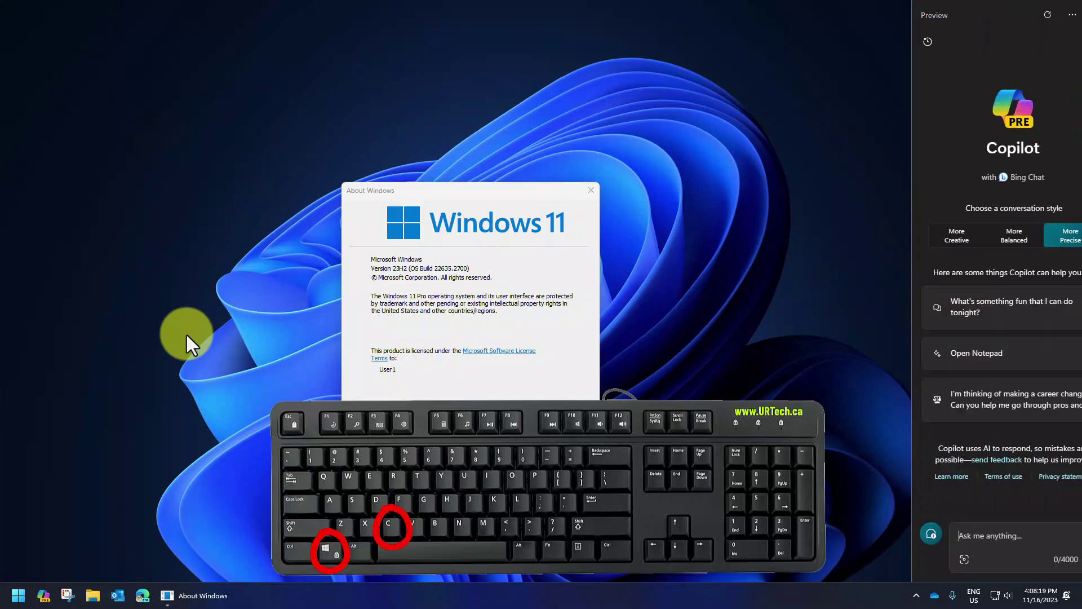
click(44, 598)
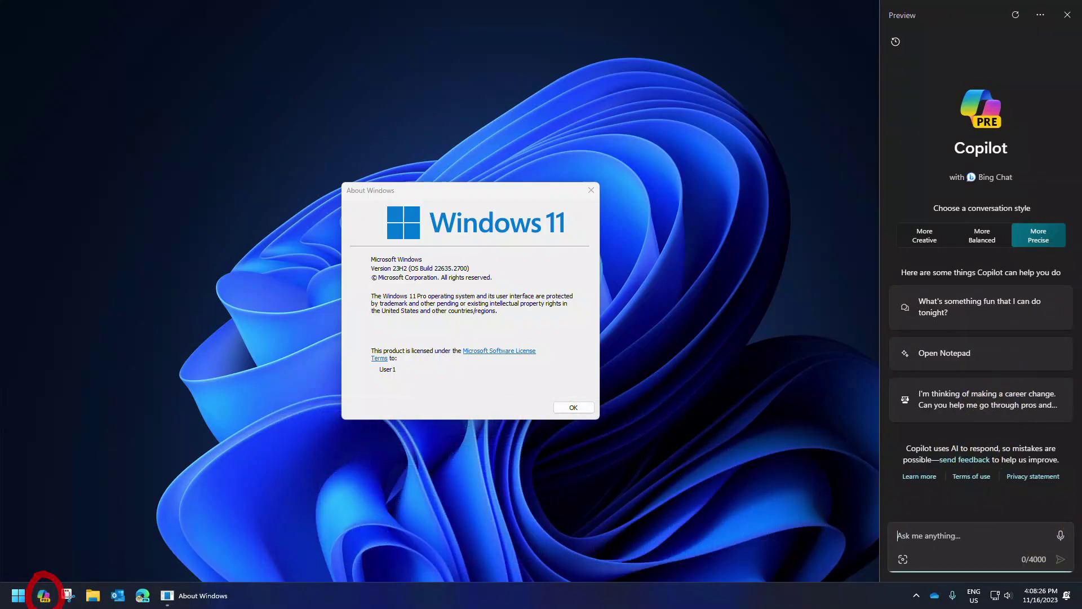
click(591, 190)
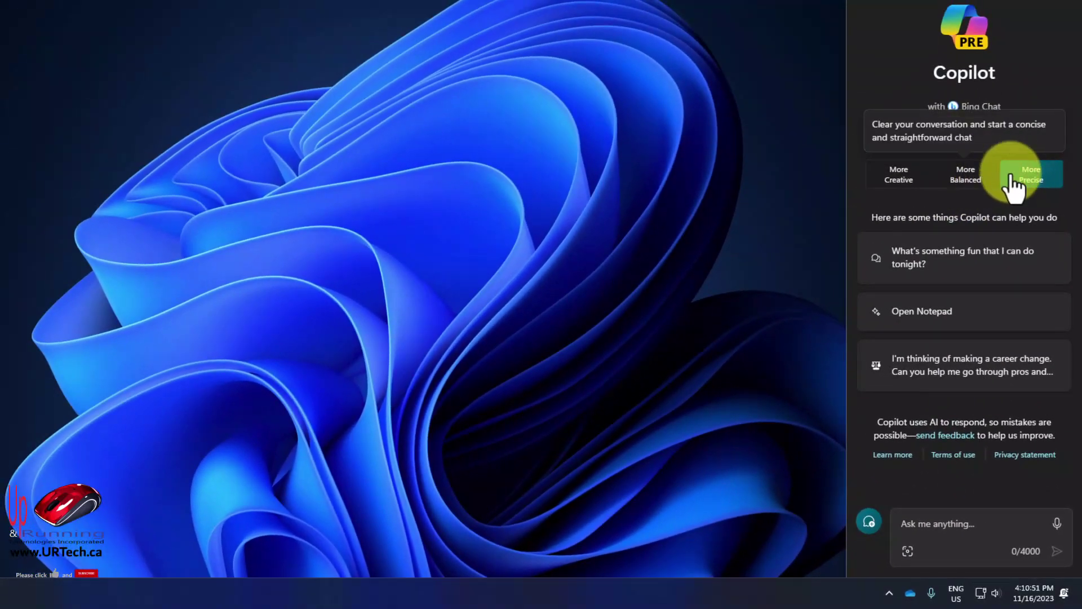
click(965, 179)
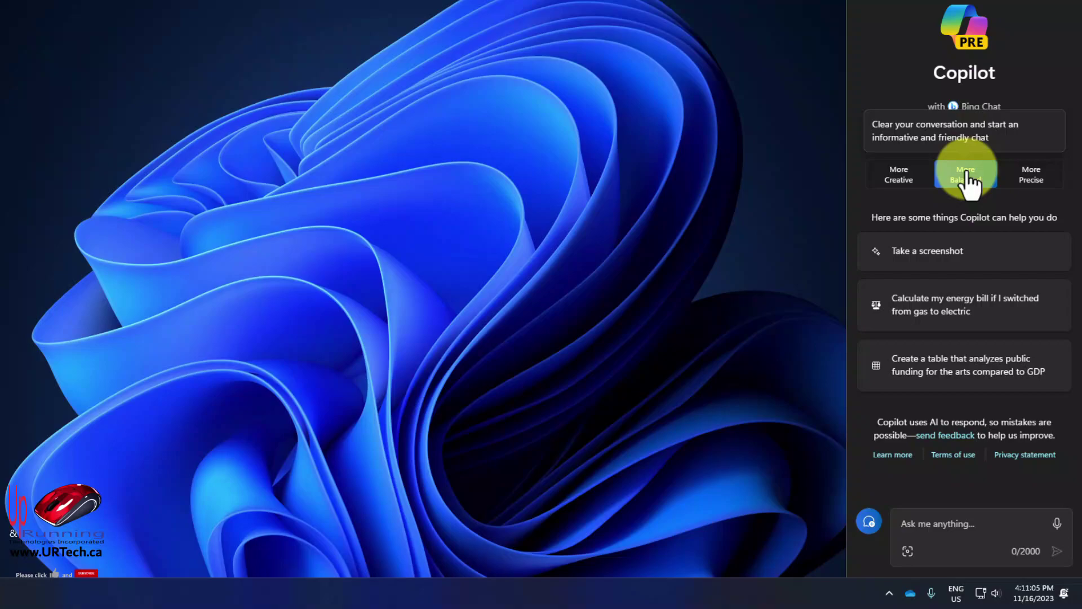
Step: Ask Copilot to 'start word' and confirm letting it open Word
click(943, 526)
text(s)
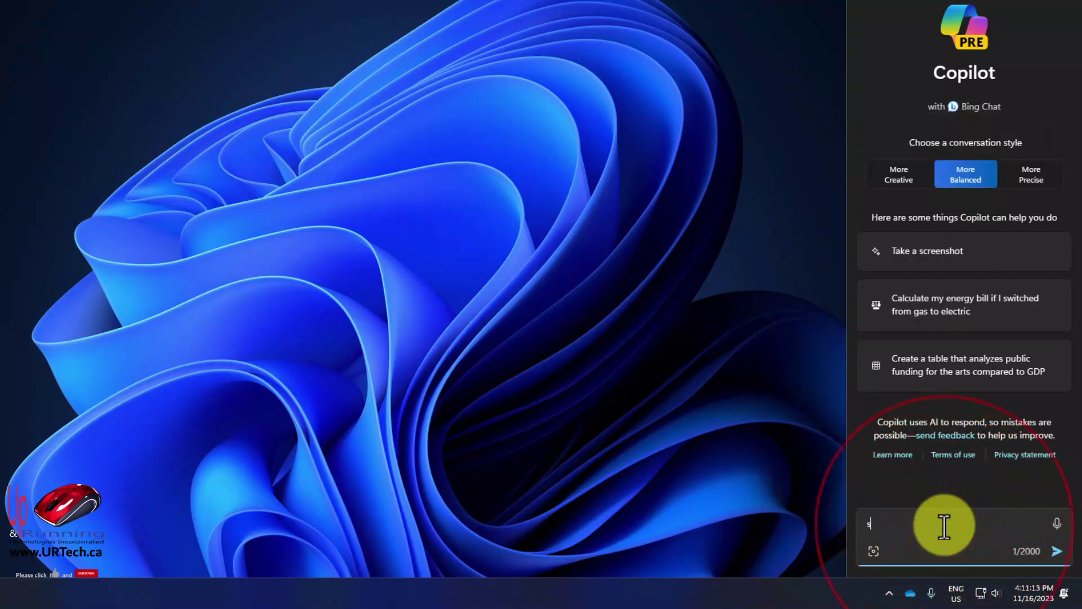
text(tart word)
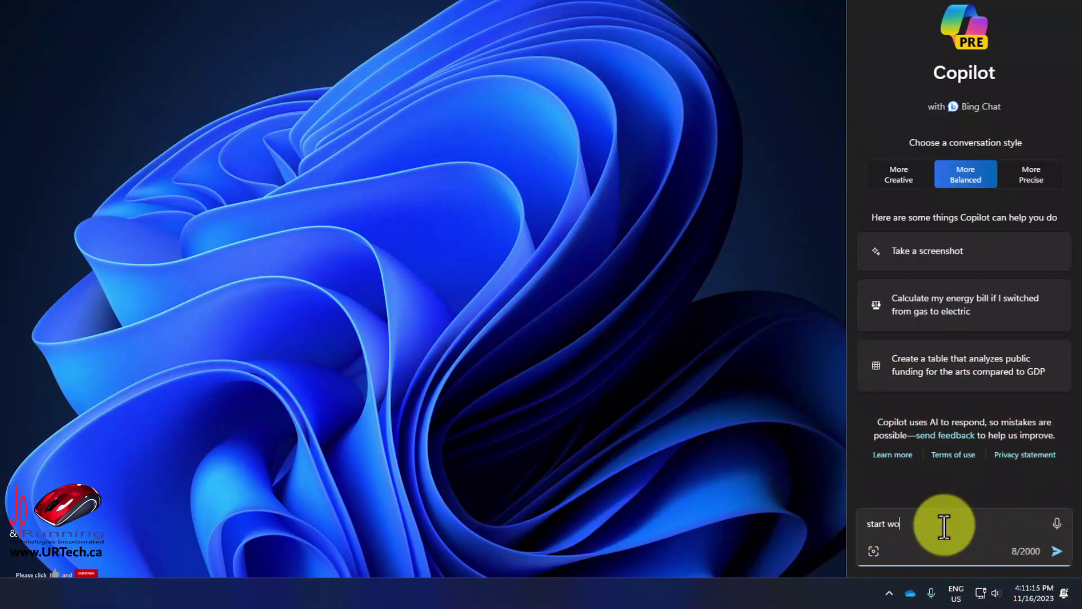
key(Return)
click(918, 438)
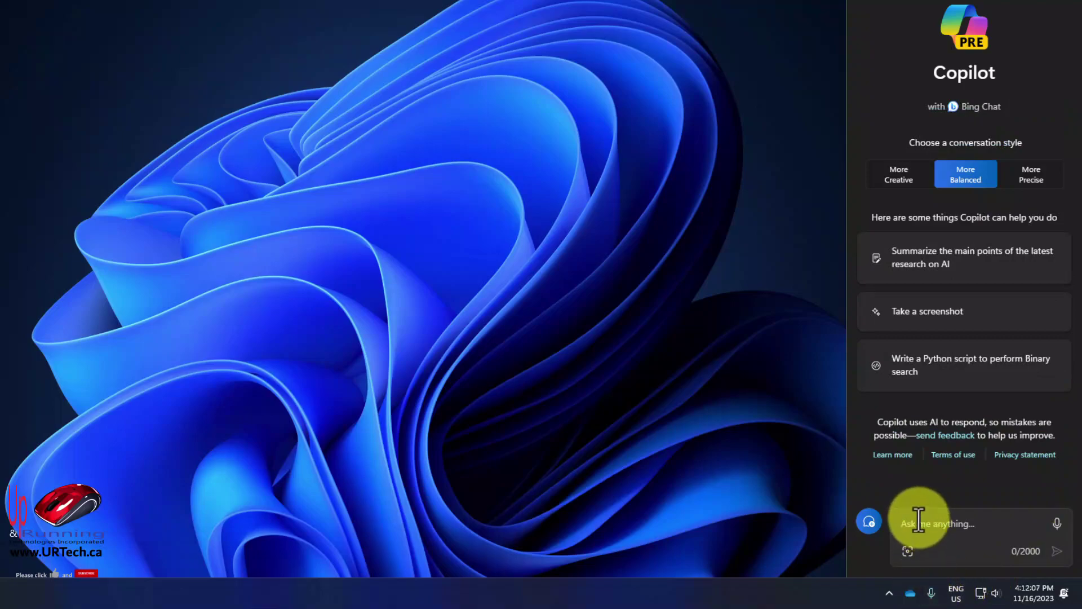
Step: Submit the pasted image prompt of a painter surfing in 1921 and open a generated image
key(ctrl+v)
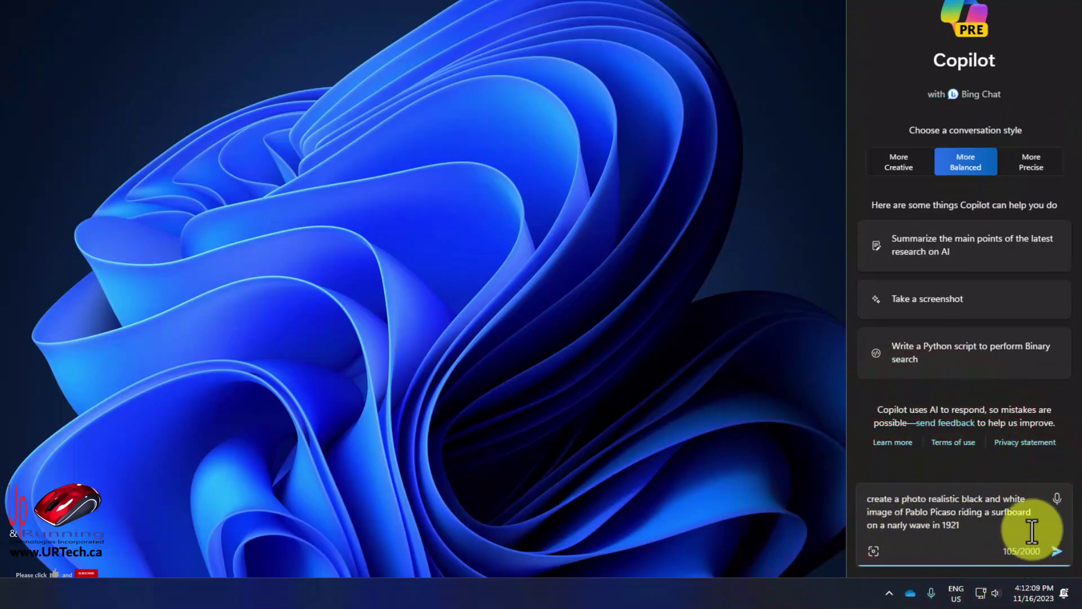
click(1056, 552)
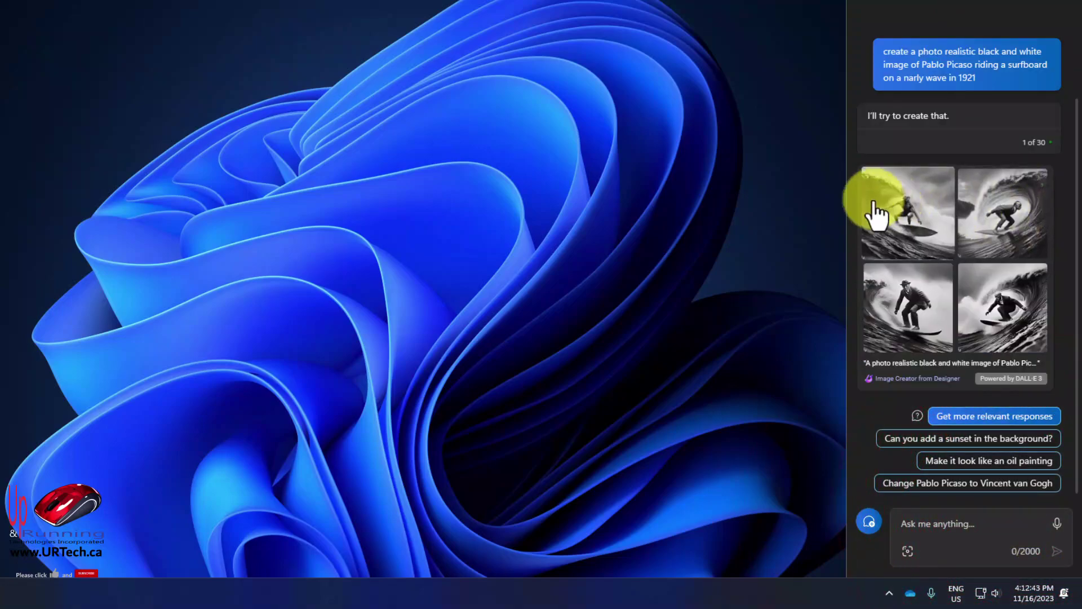
click(885, 203)
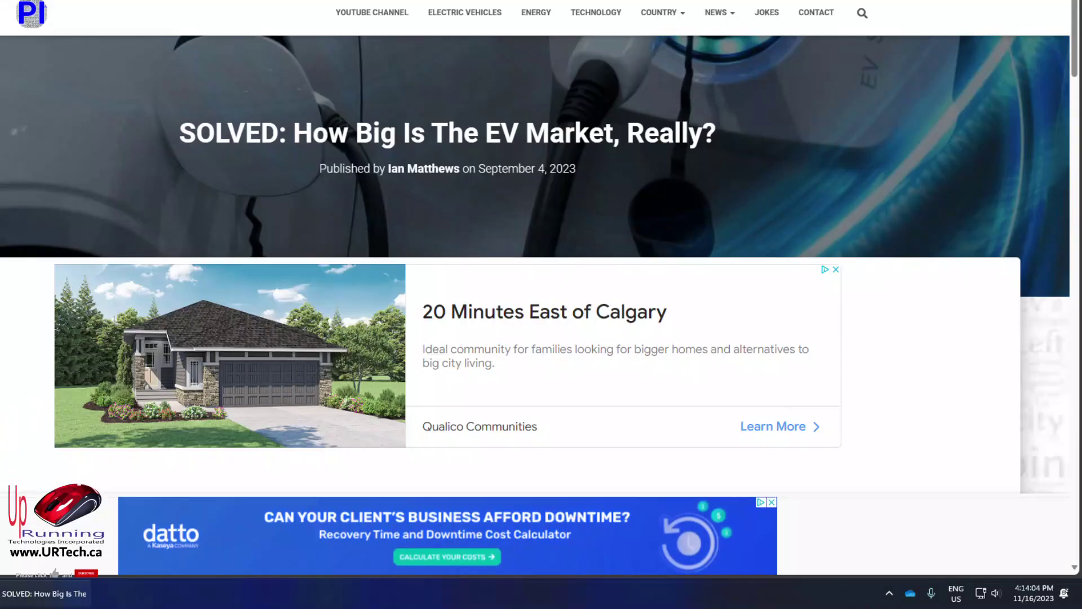
Step: Have Edge's Copilot sidebar summarize the EV market article, then switch to the Copilot tips tab and close the sidebar
scroll(18, 316, down, 10)
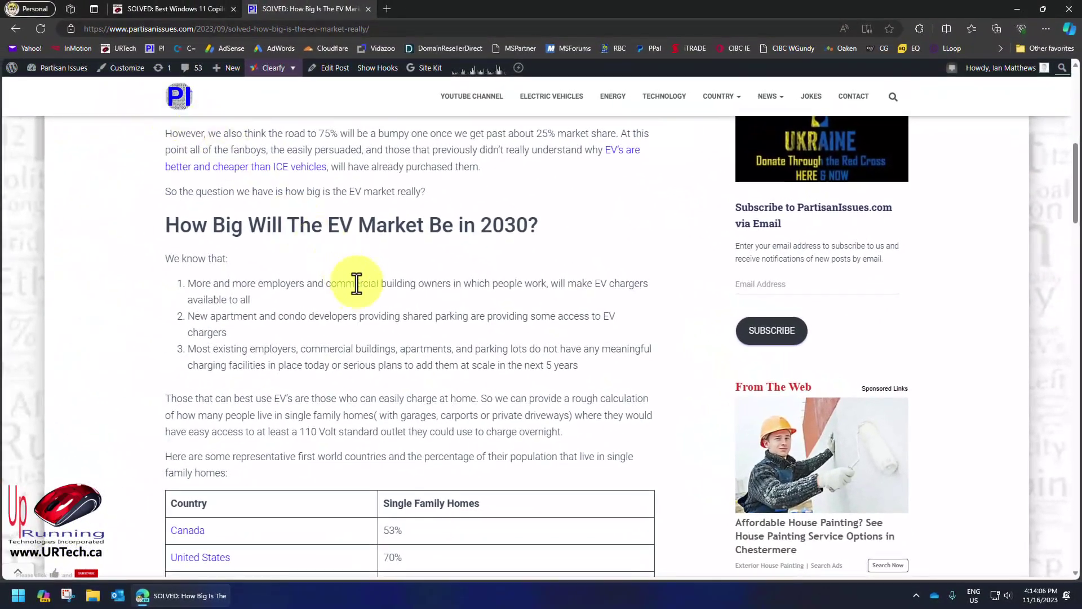
scroll(244, 248, up, 3)
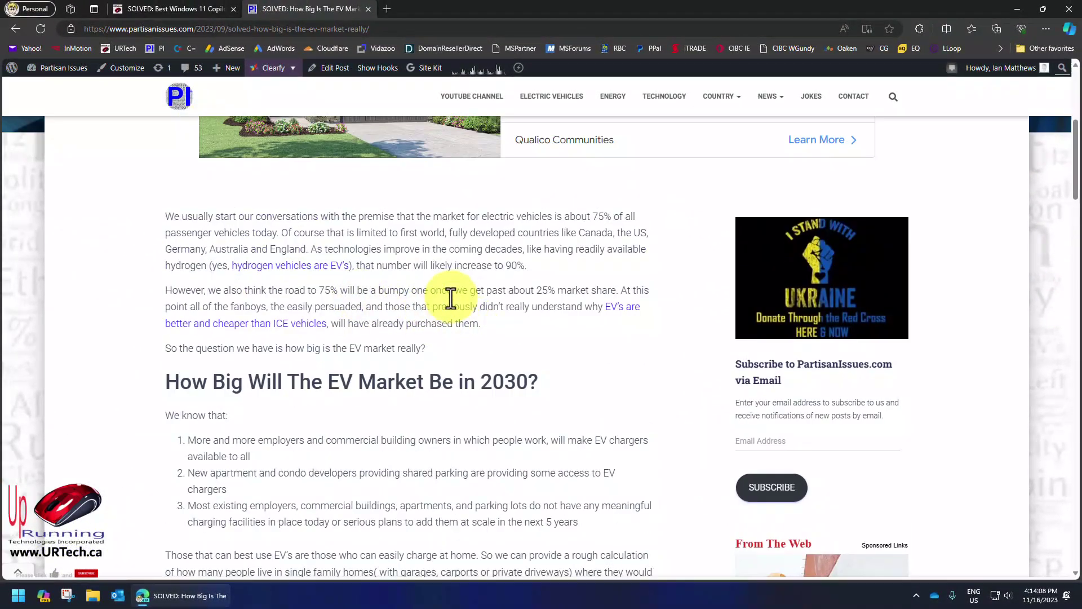
scroll(448, 292, down, 3)
scroll(448, 293, down, 6)
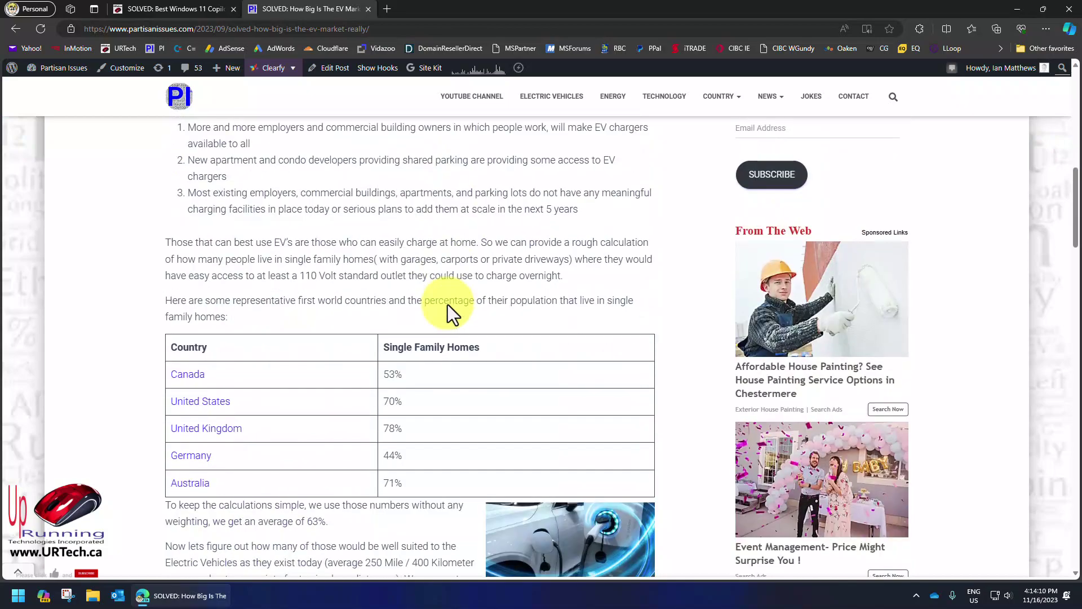
scroll(346, 324, up, 10)
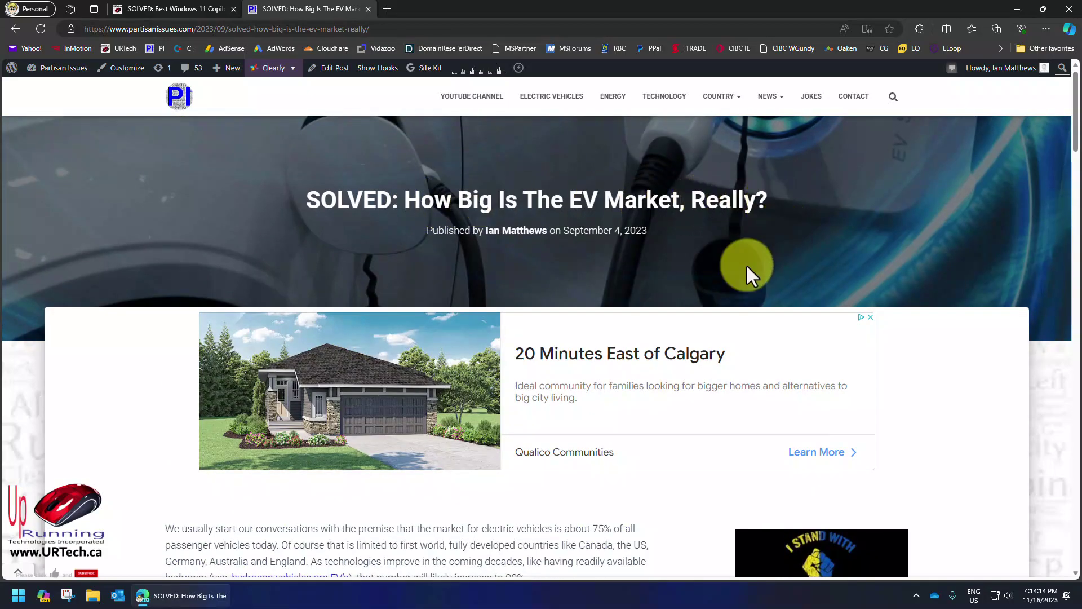
scroll(481, 471, down, 6)
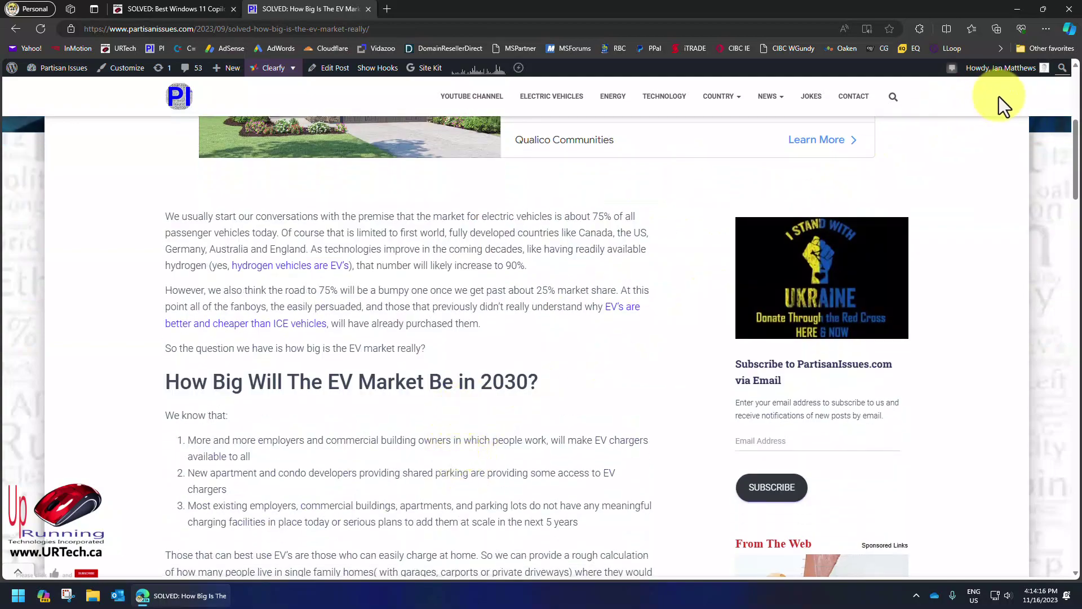
click(1069, 29)
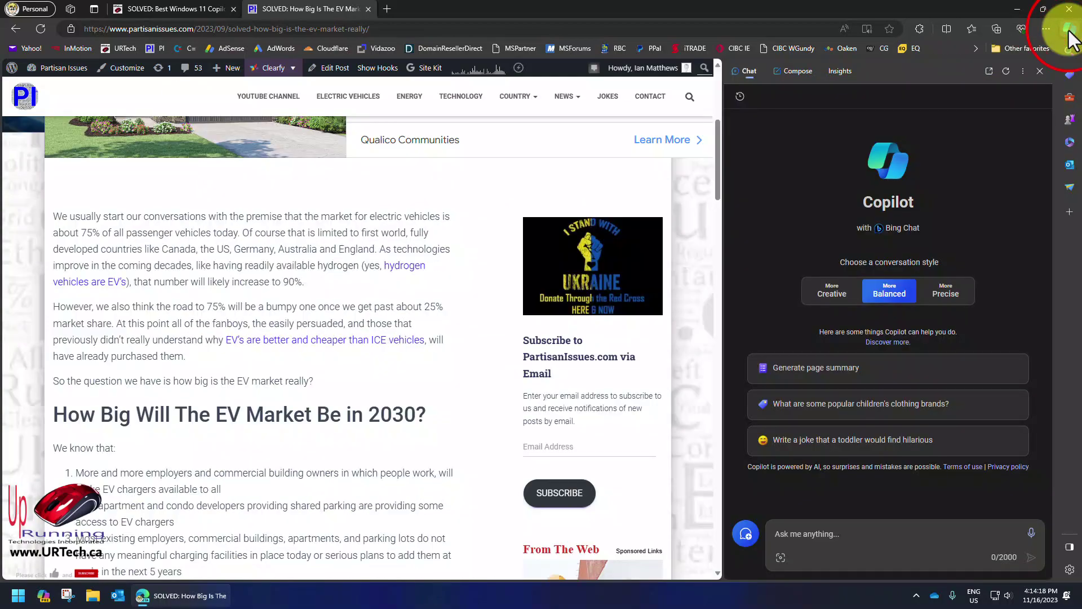
click(798, 534)
text(sumarize this page)
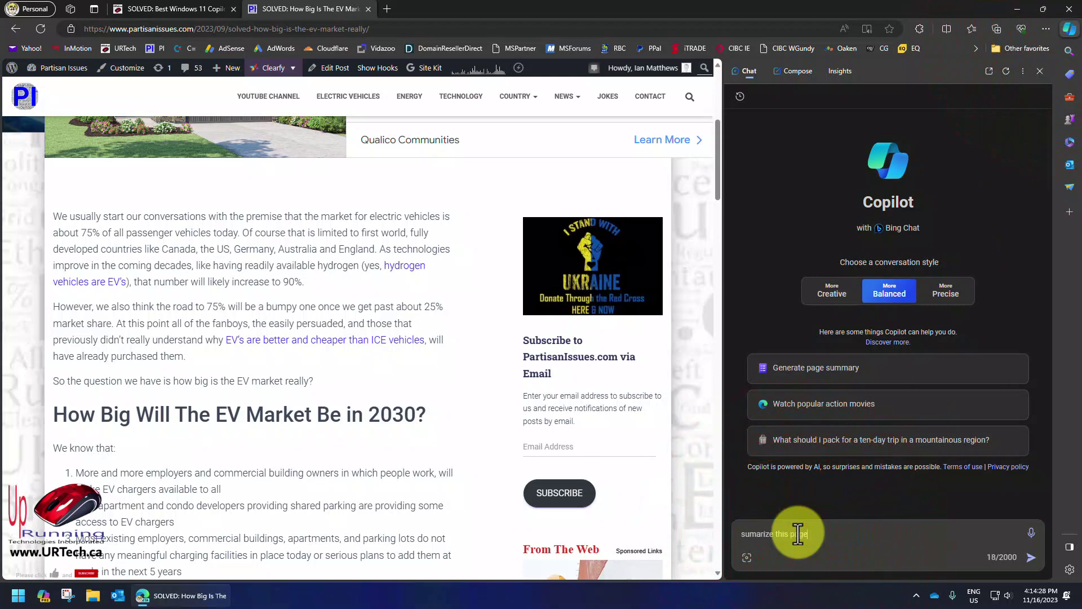
key(Return)
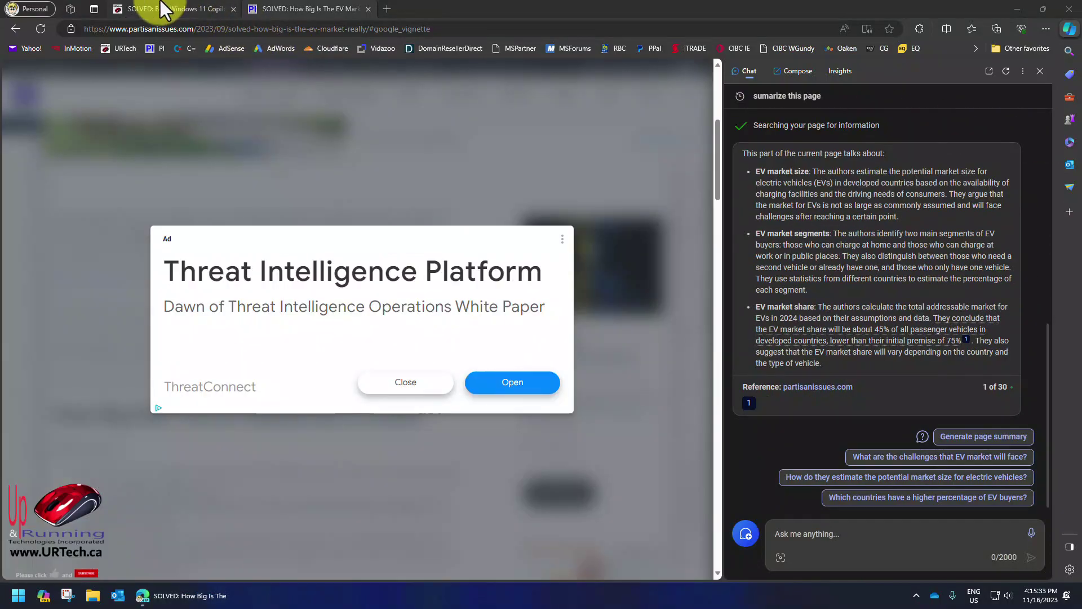
click(169, 9)
click(1040, 71)
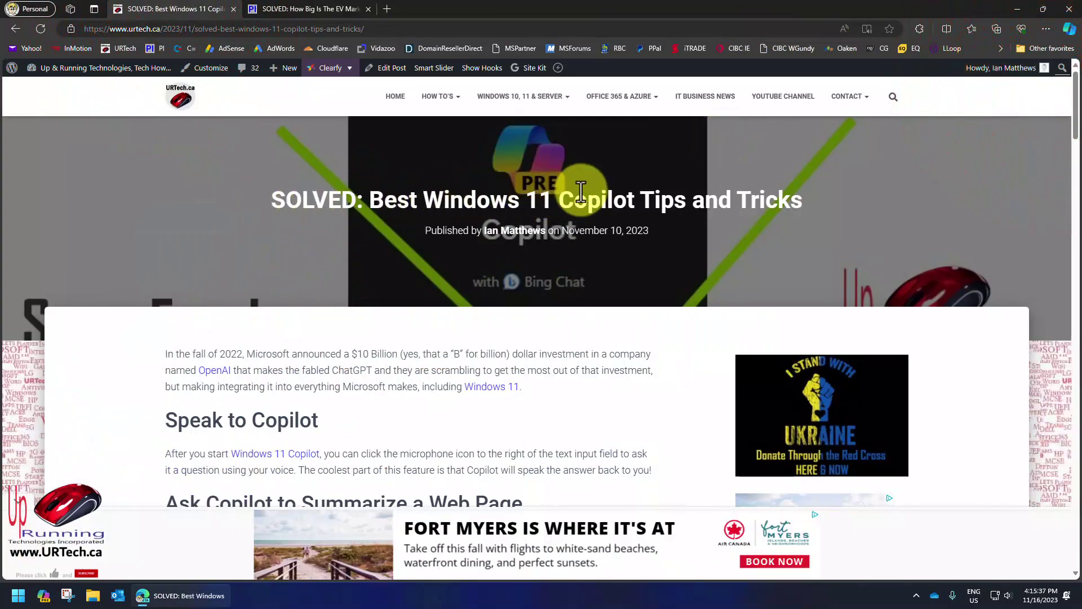
Step: Scroll down through the Best Windows 11 Copilot Tips and Tricks article
scroll(456, 423, down, 7)
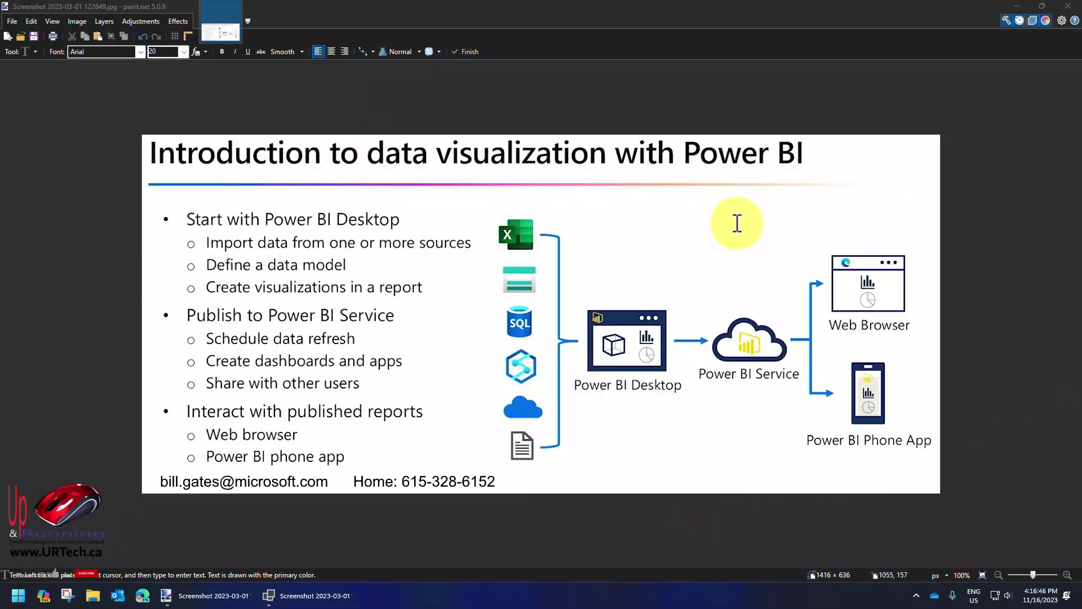
Step: Snip the Power BI slide's bullet list and contact line, then circle the e-mail and phone line in red
click(68, 595)
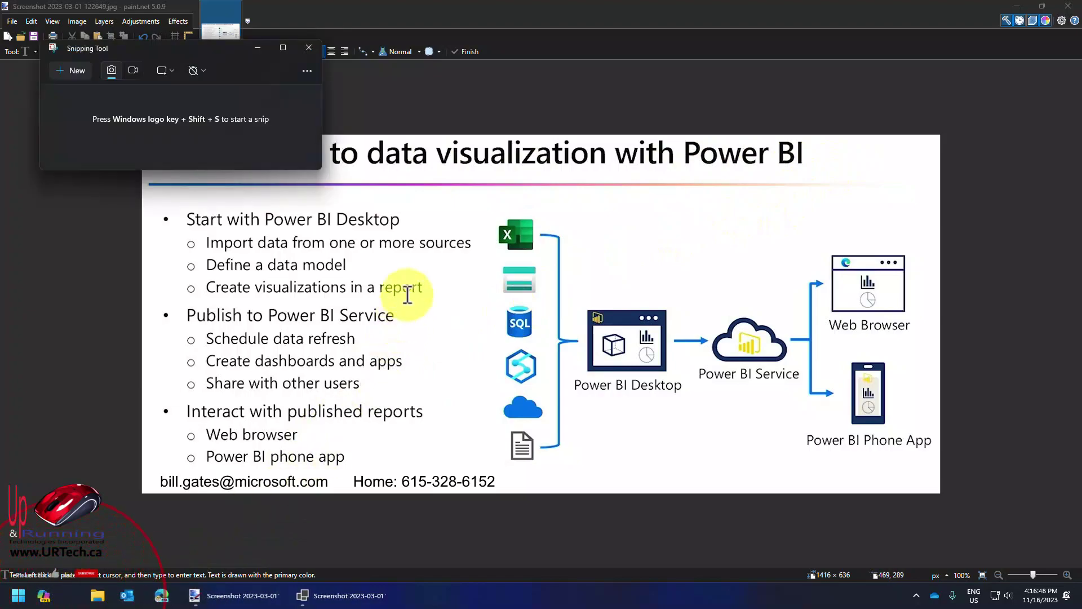
click(71, 69)
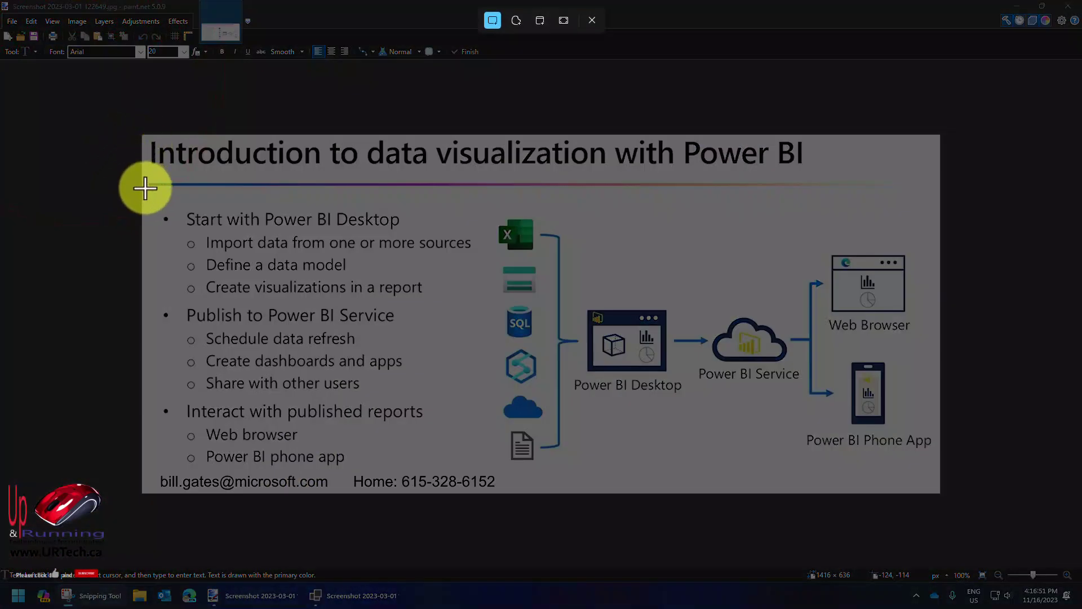
drag(148, 202, 589, 428)
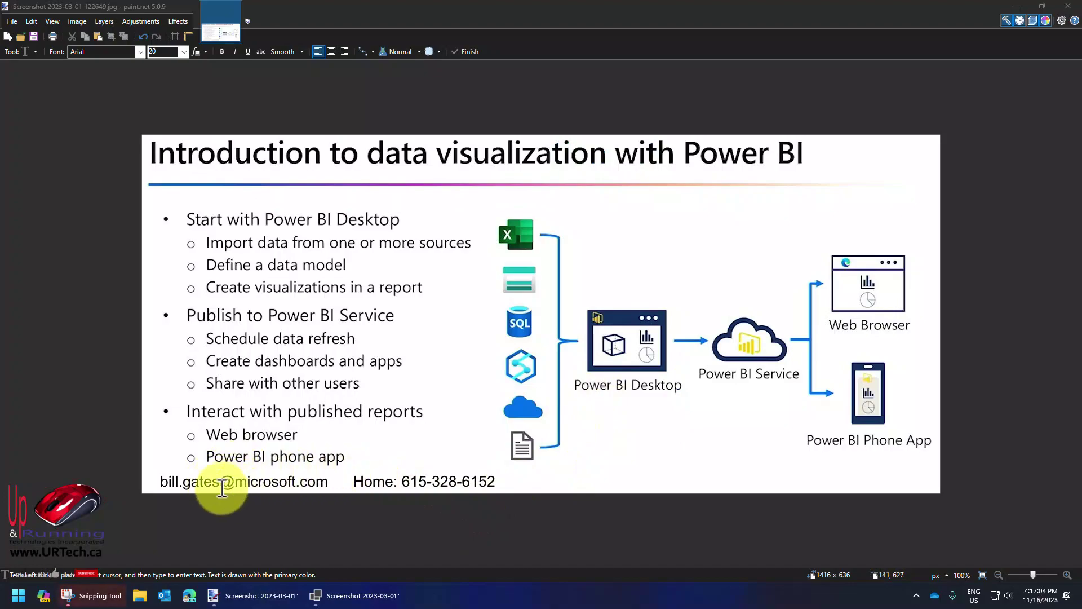
mouse_move(361, 387)
mouse_down()
mouse_move(248, 392)
mouse_move(589, 410)
mouse_move(349, 389)
mouse_up()
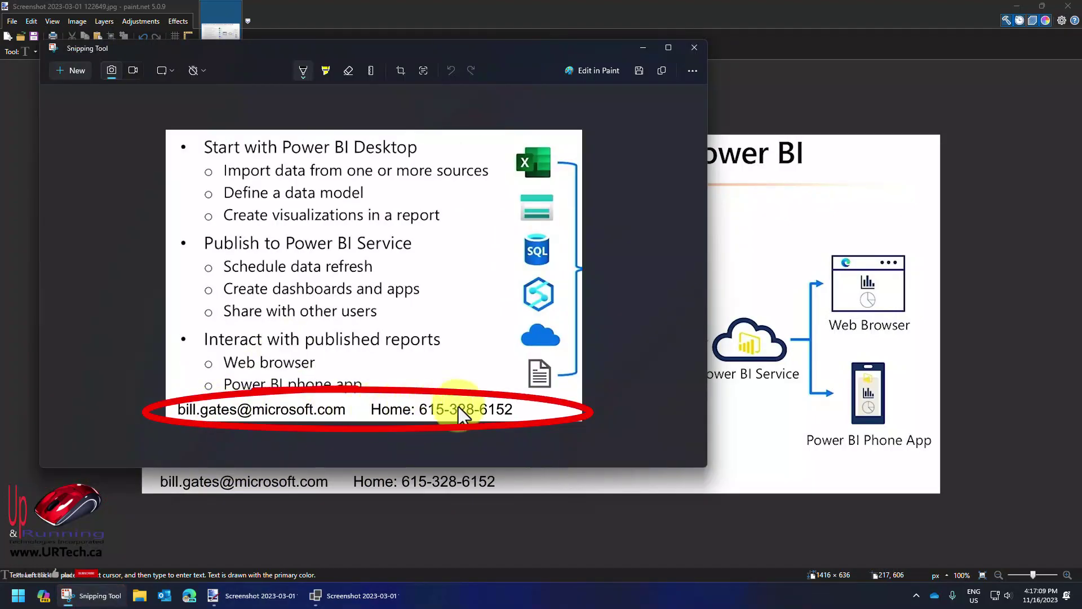
Step: Undo the pen mark, detect the snip's text, Quick redact the contact details, then remove all redactions
key(ctrl+z)
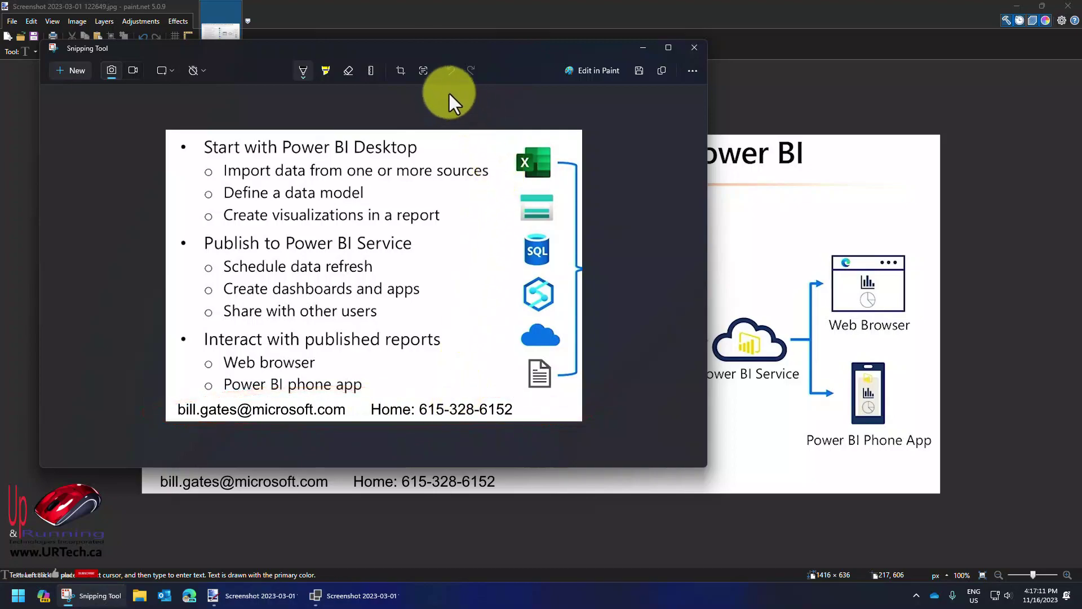
click(422, 70)
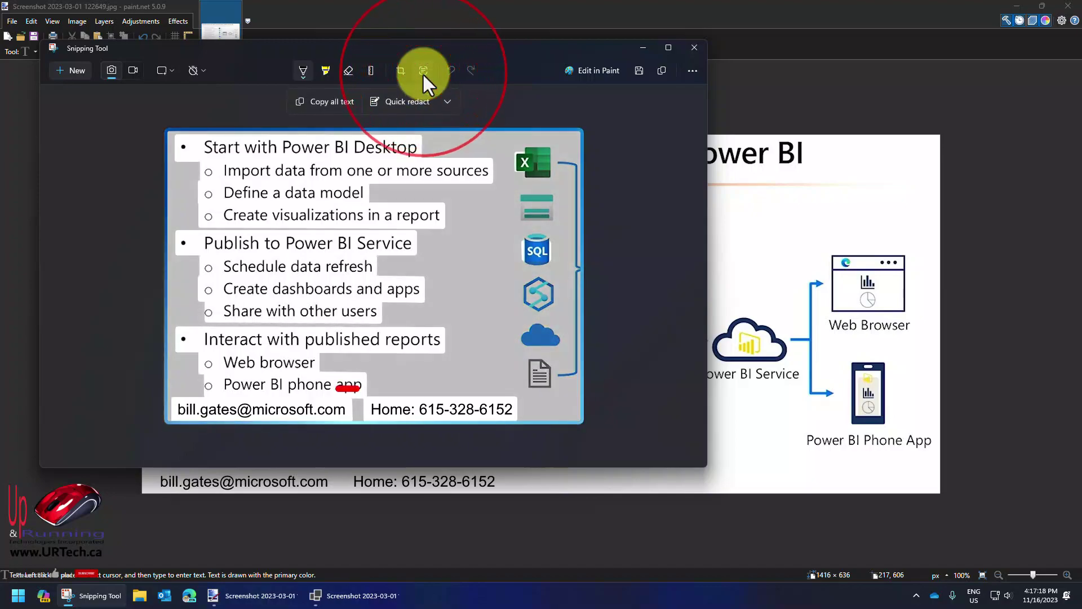
click(407, 99)
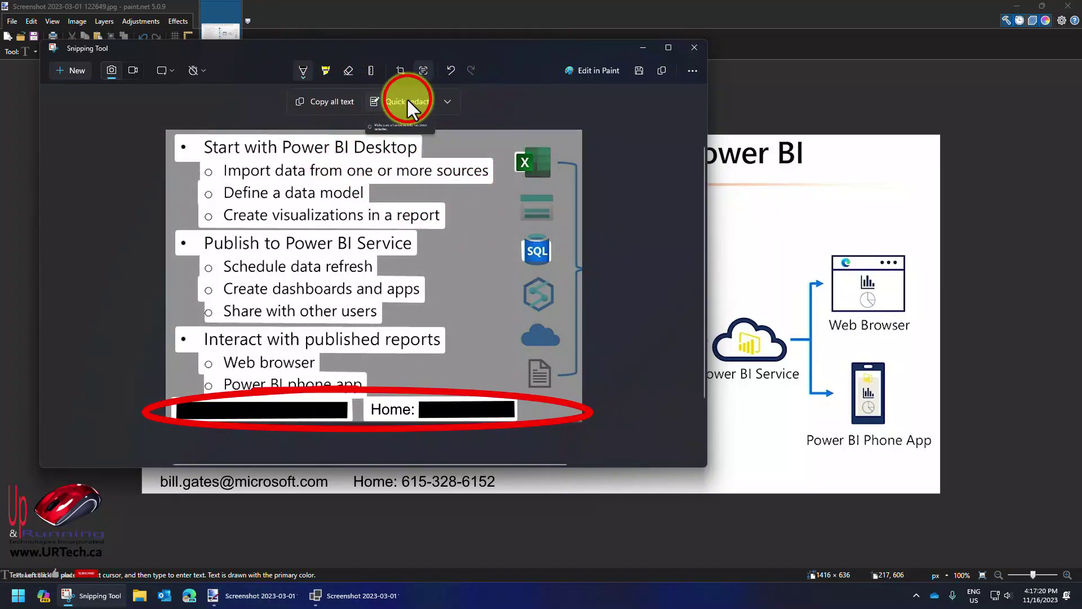
click(448, 100)
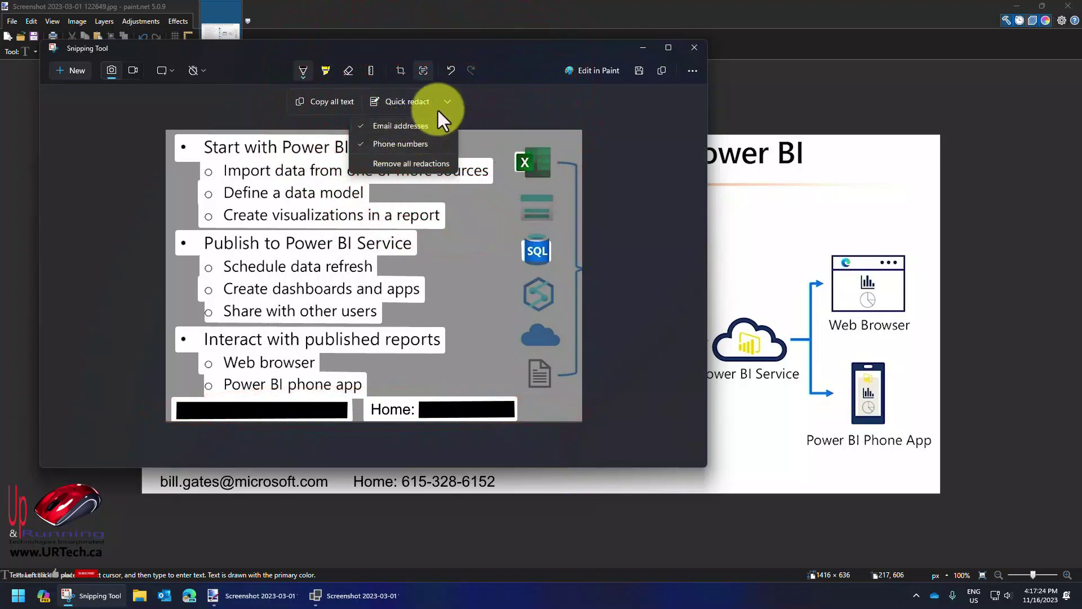
click(407, 164)
click(526, 119)
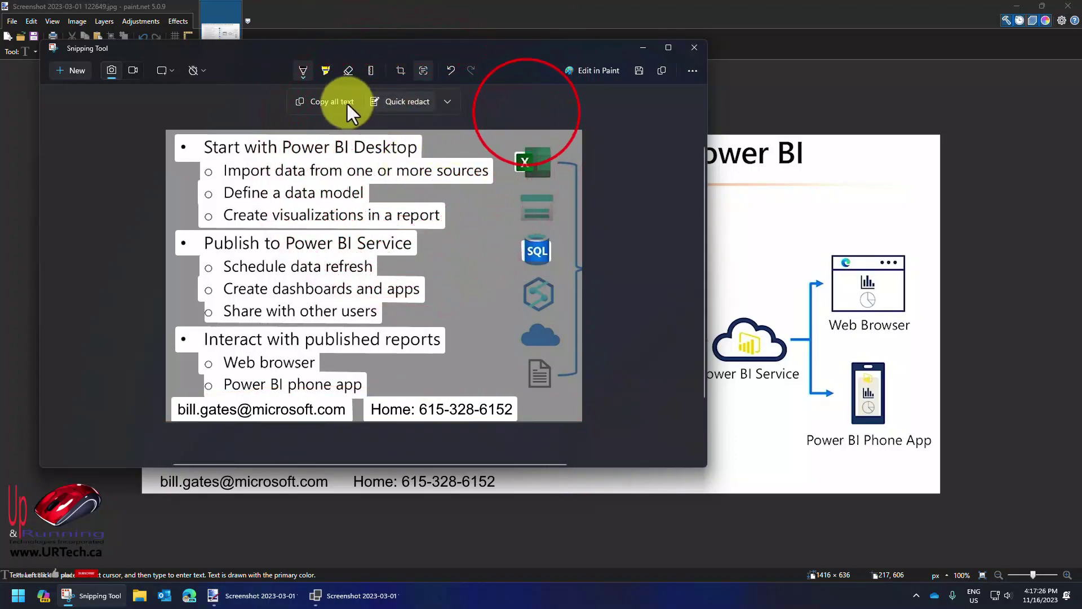
click(303, 150)
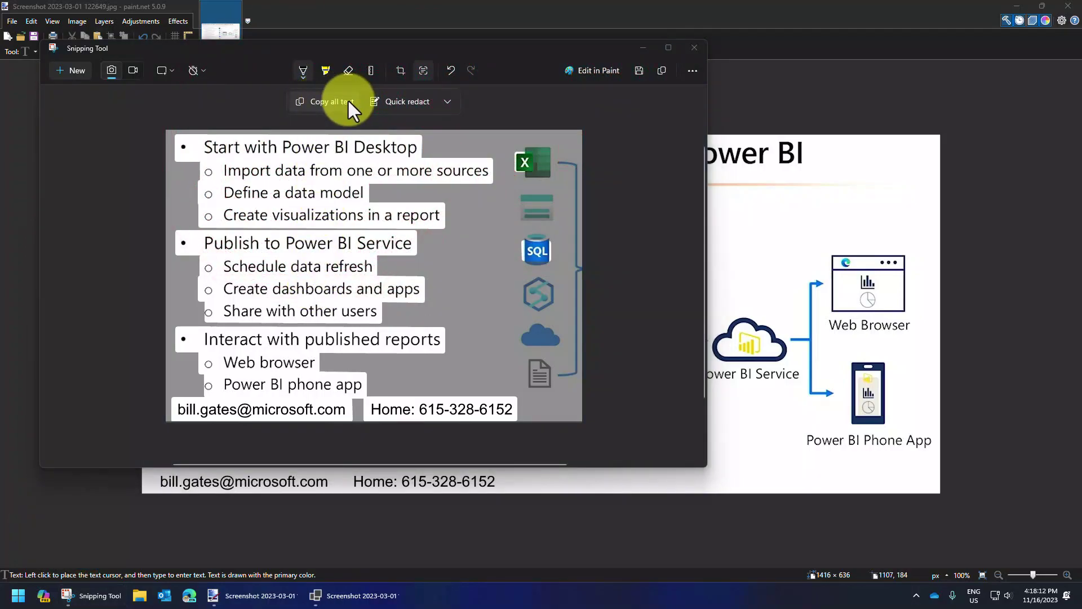
Step: Select and copy the line 'Import data from one or more sources' from the snip
click(296, 185)
drag(222, 171, 474, 176)
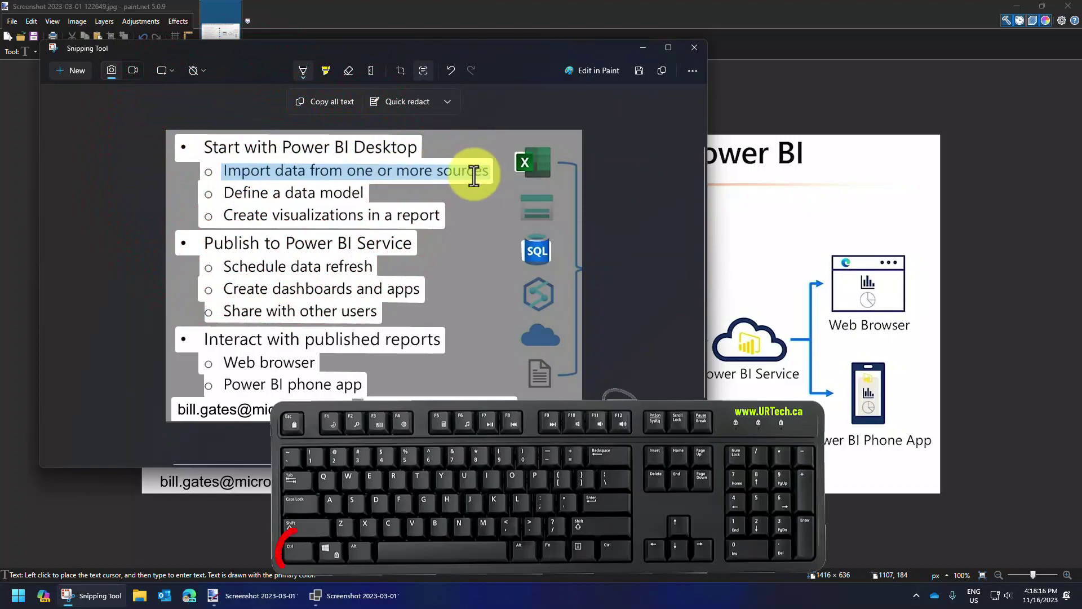
key(ctrl+c)
Step: Paste the copied line into a new Notepad tab and minimize Notepad
click(18, 595)
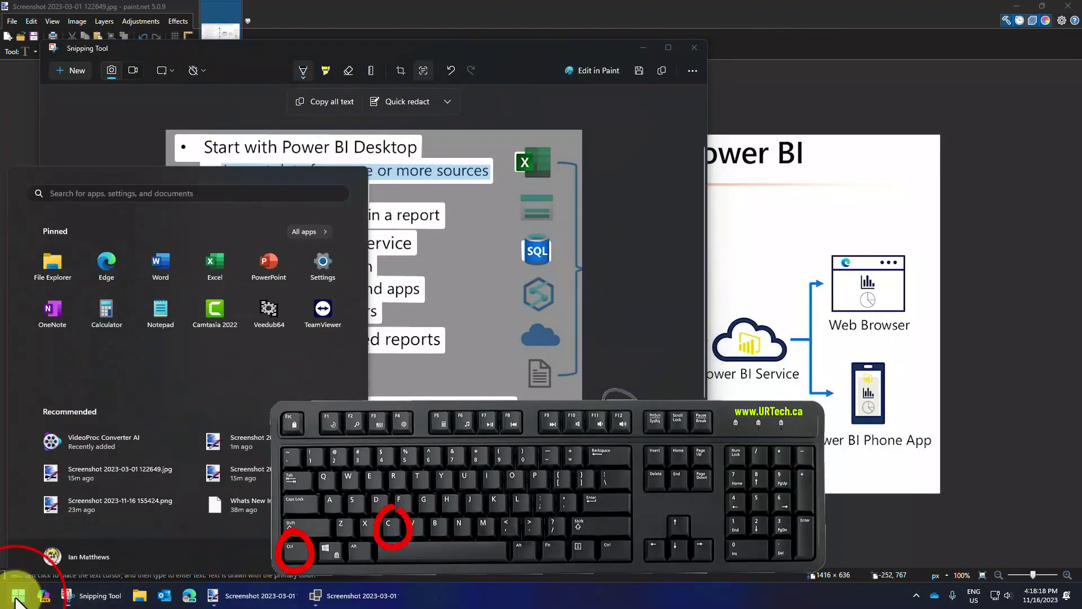
text(notepad)
key(Return)
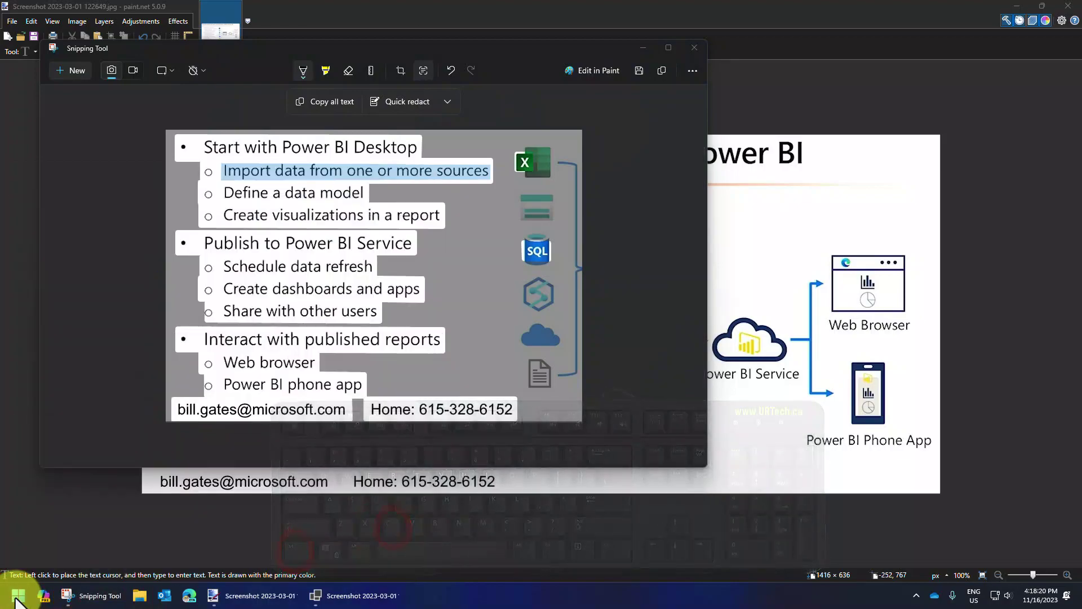
key(ctrl+n)
key(ctrl+v)
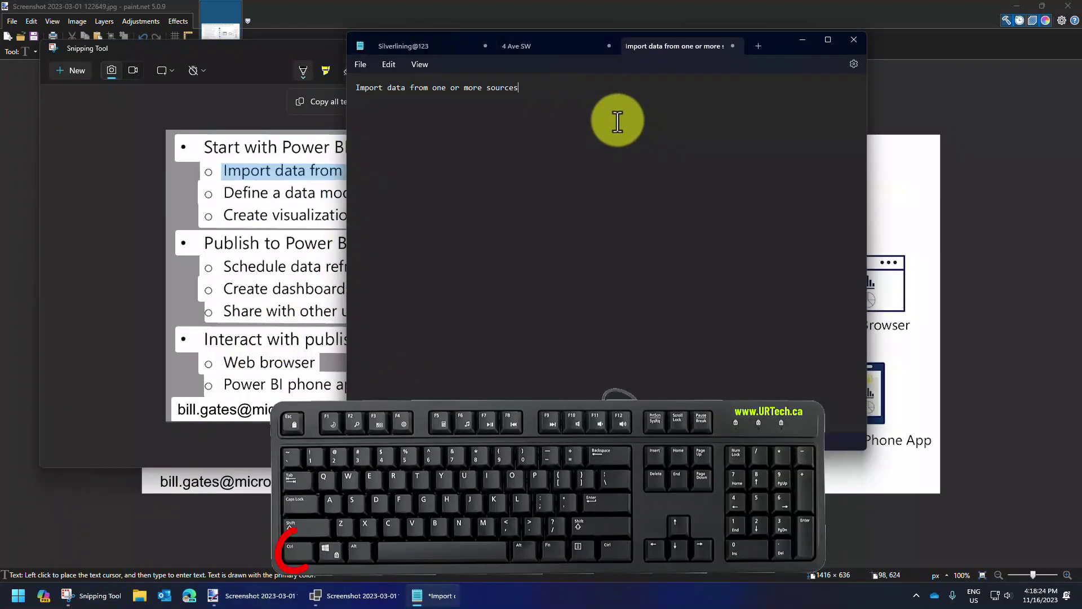
click(796, 39)
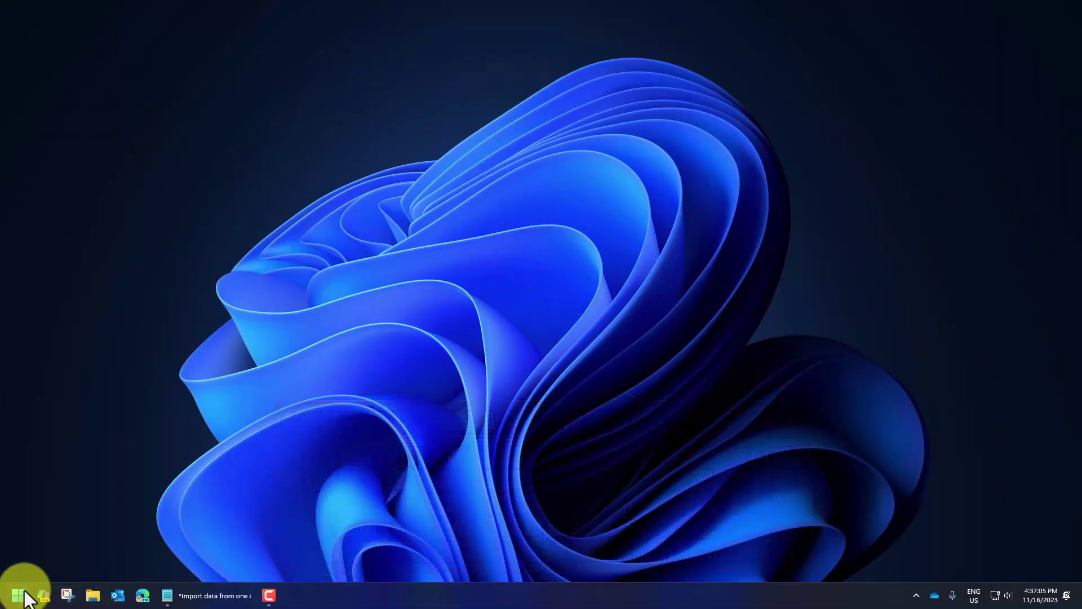
Step: Open the dog-under-the-desk photo from Photos in the image editor
click(23, 594)
text(p)
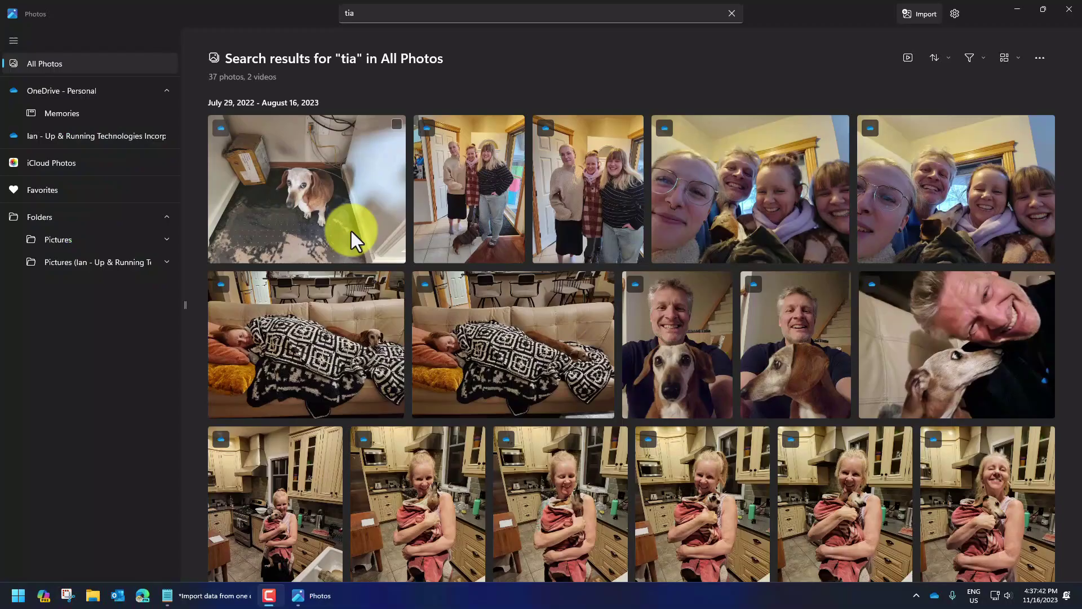
double_click(312, 191)
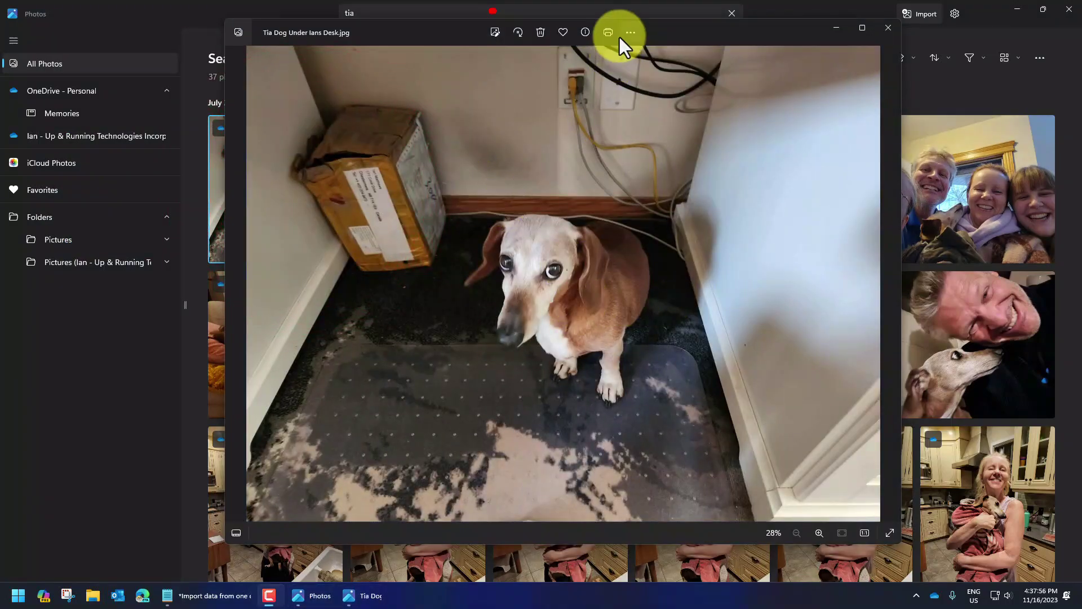
click(494, 33)
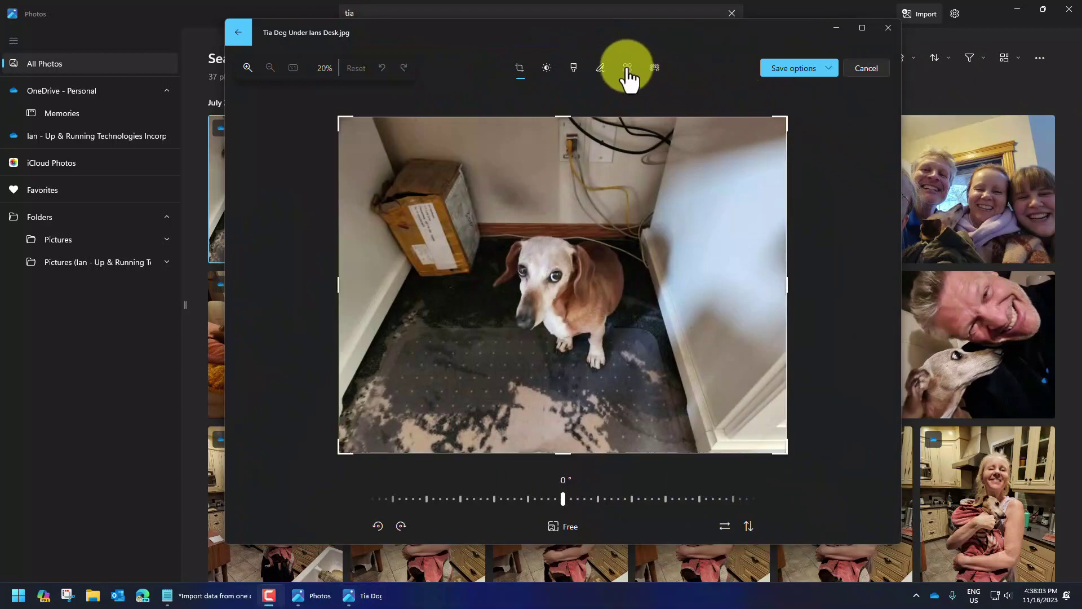
Step: Use Spot fix to erase the cables and outlet on the wall above the dog
click(628, 69)
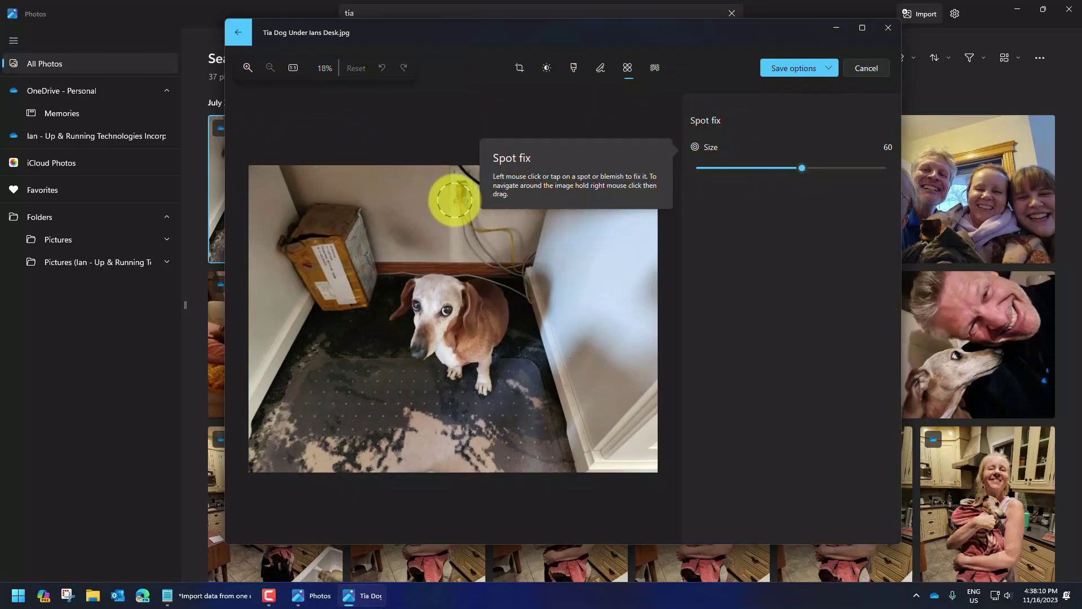
click(447, 194)
click(451, 177)
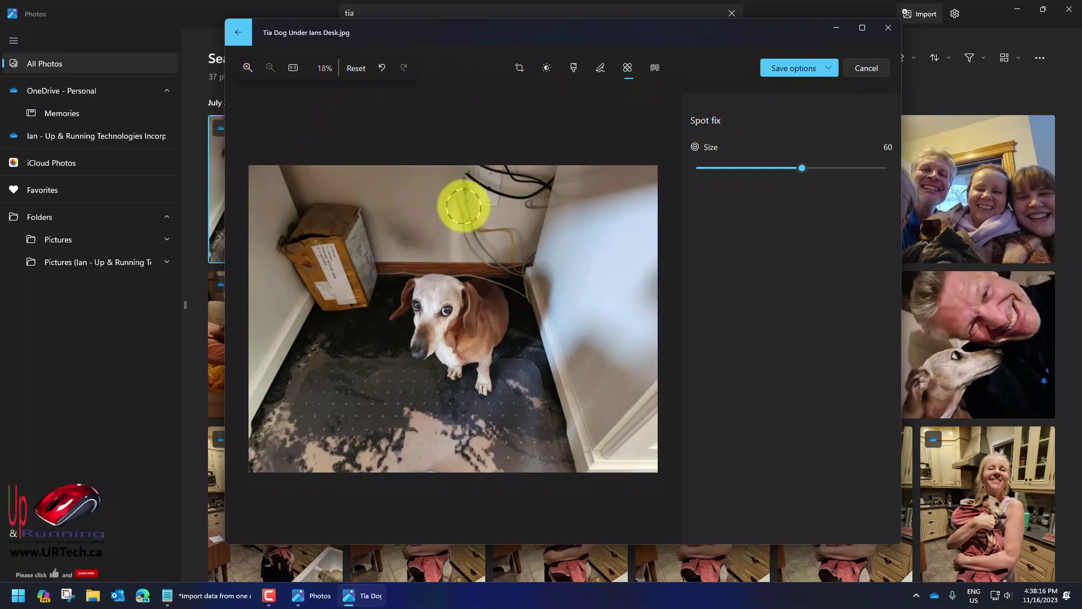
click(463, 205)
click(458, 187)
click(479, 192)
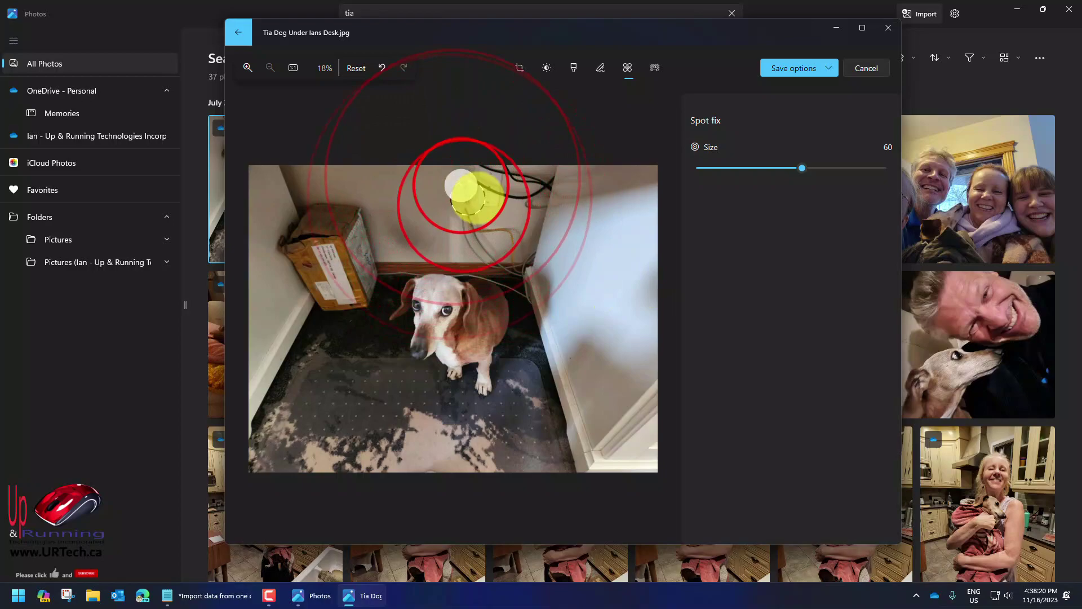
click(477, 172)
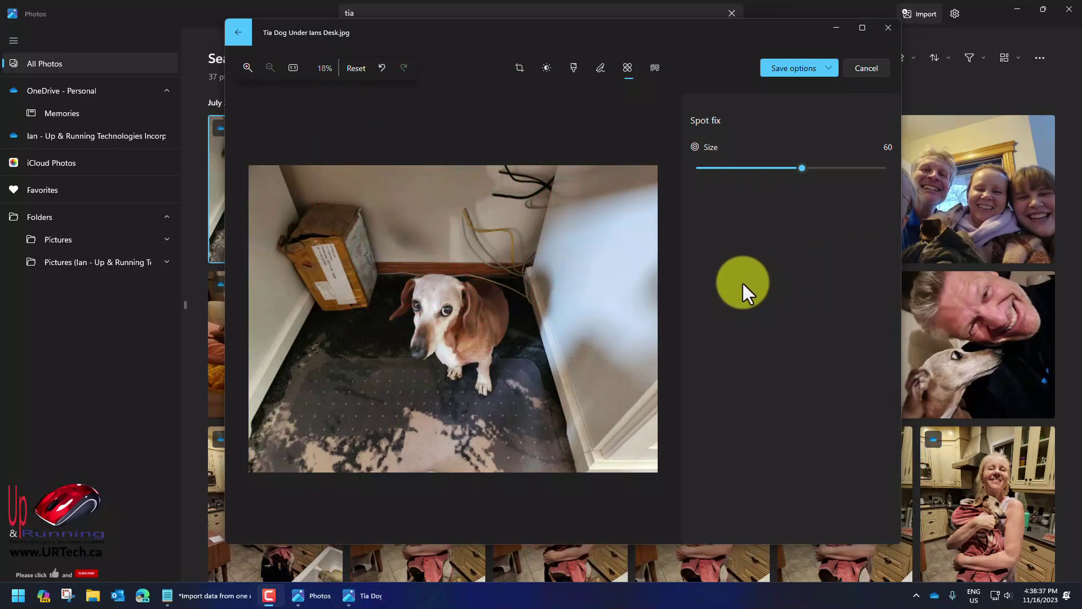
Step: Try removing the background, replacing it with green, then blurring it, and enable the background brush
click(655, 68)
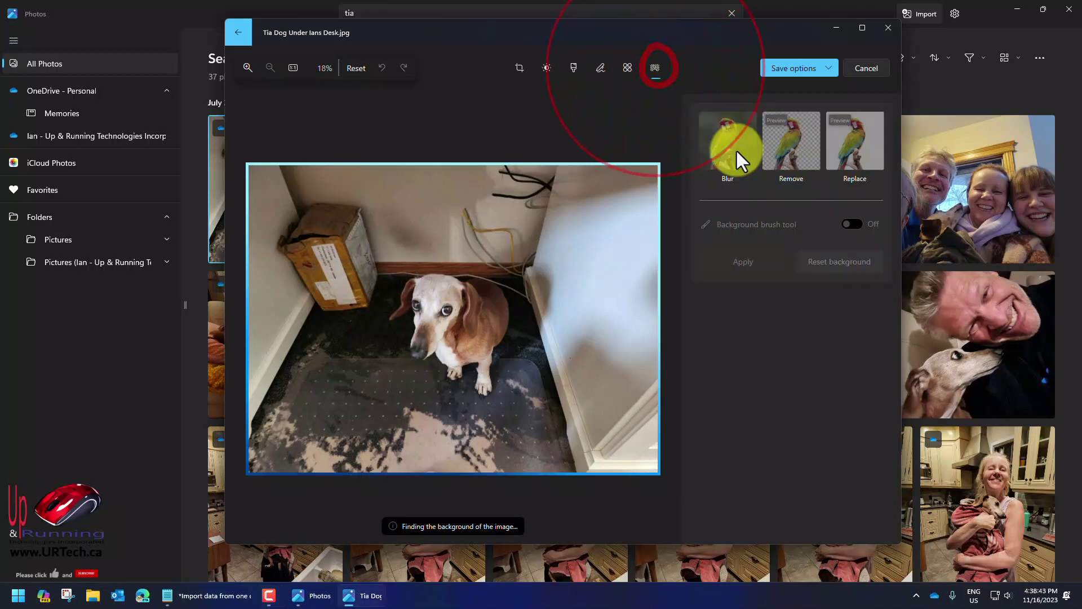
click(670, 169)
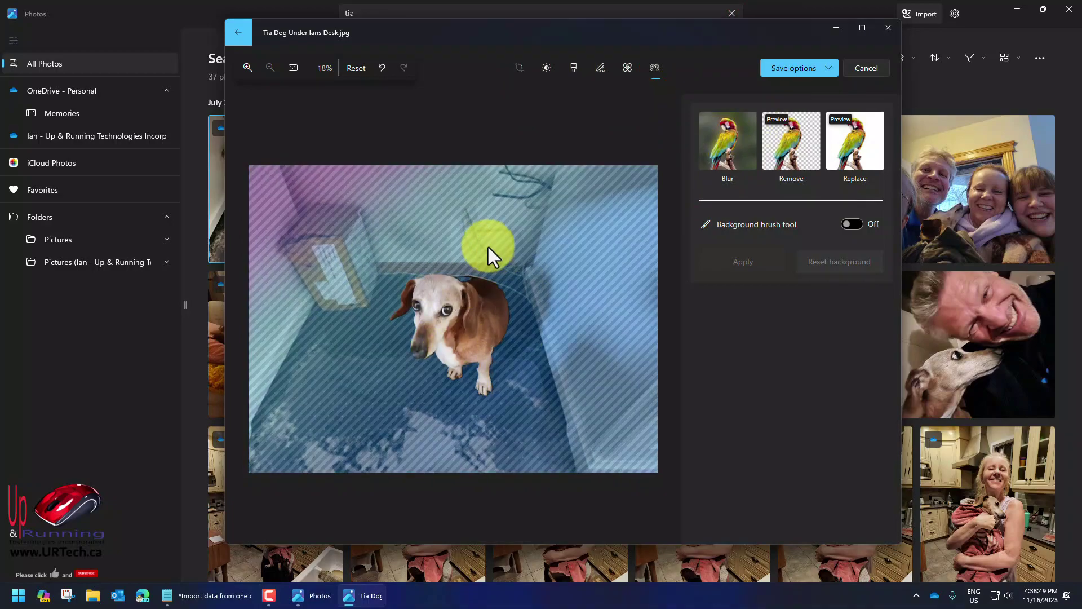
click(788, 158)
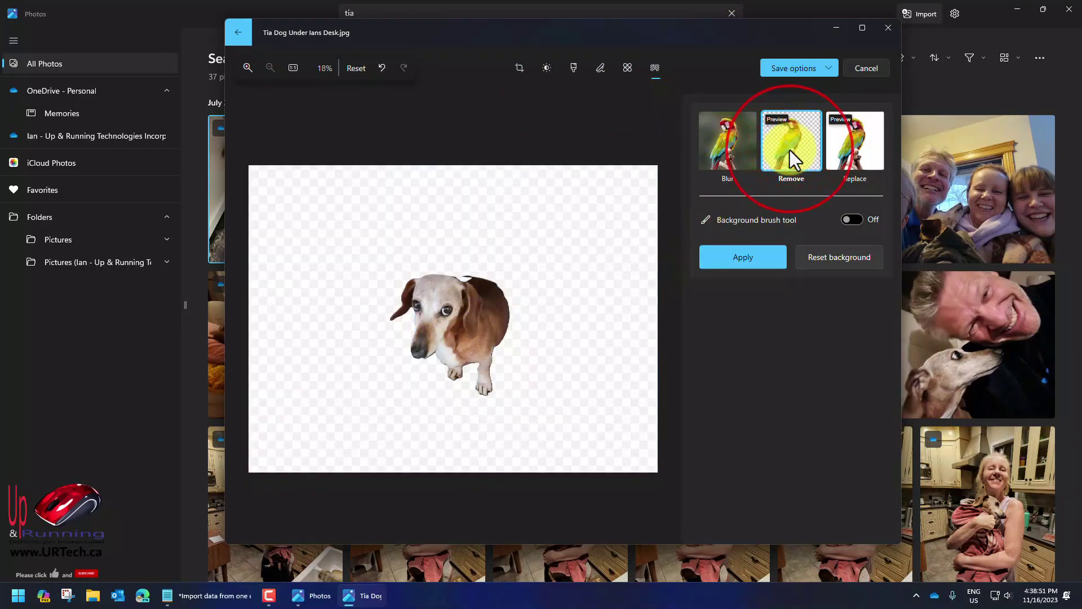
click(857, 161)
drag(814, 331, 685, 335)
click(820, 256)
click(723, 140)
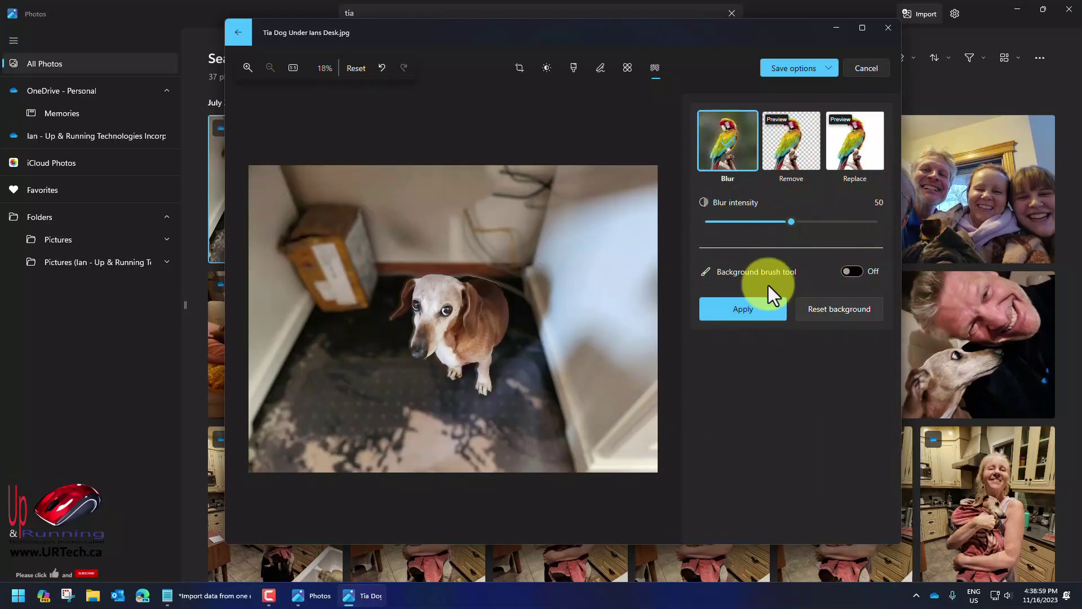
click(852, 271)
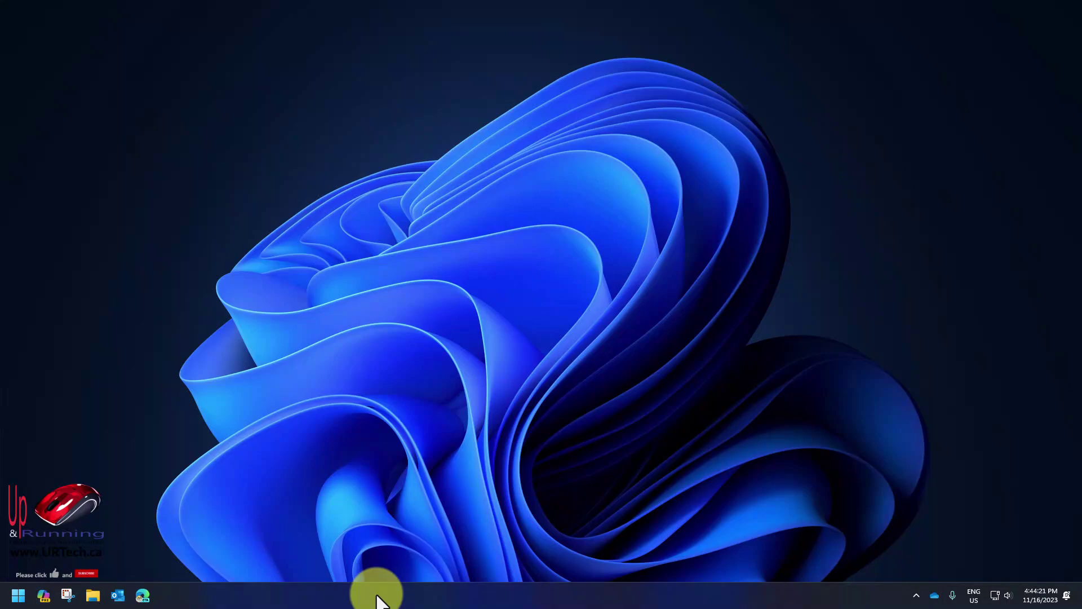
Step: Right-click an empty area of the taskbar to show its shortcut menu
right_click(373, 595)
Step: In Taskbar settings, switch Search to 'Search icon only', then to 'Search icon and label'
click(415, 568)
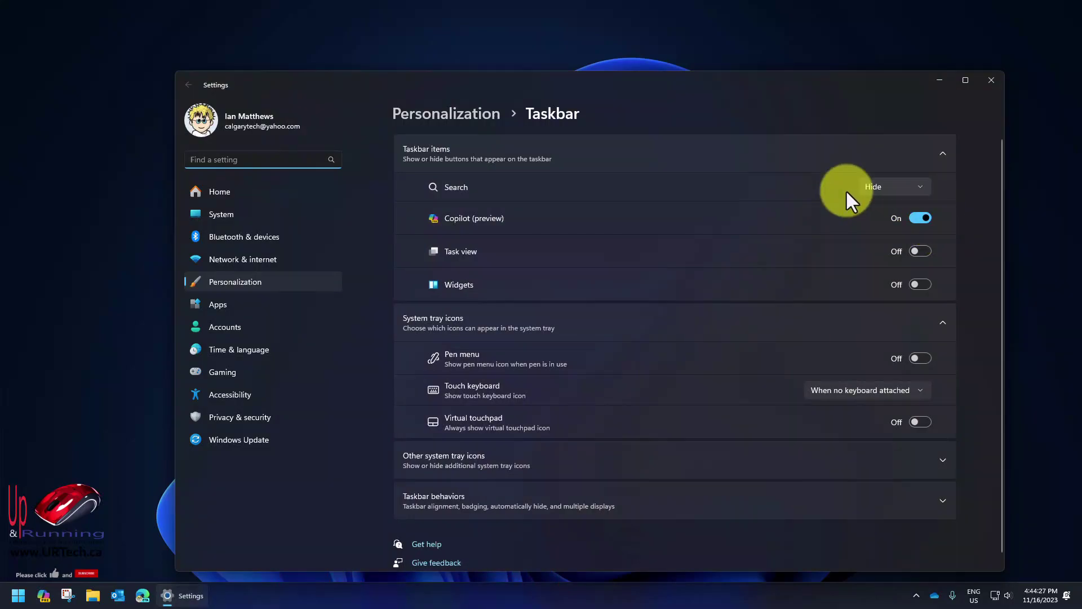
click(926, 186)
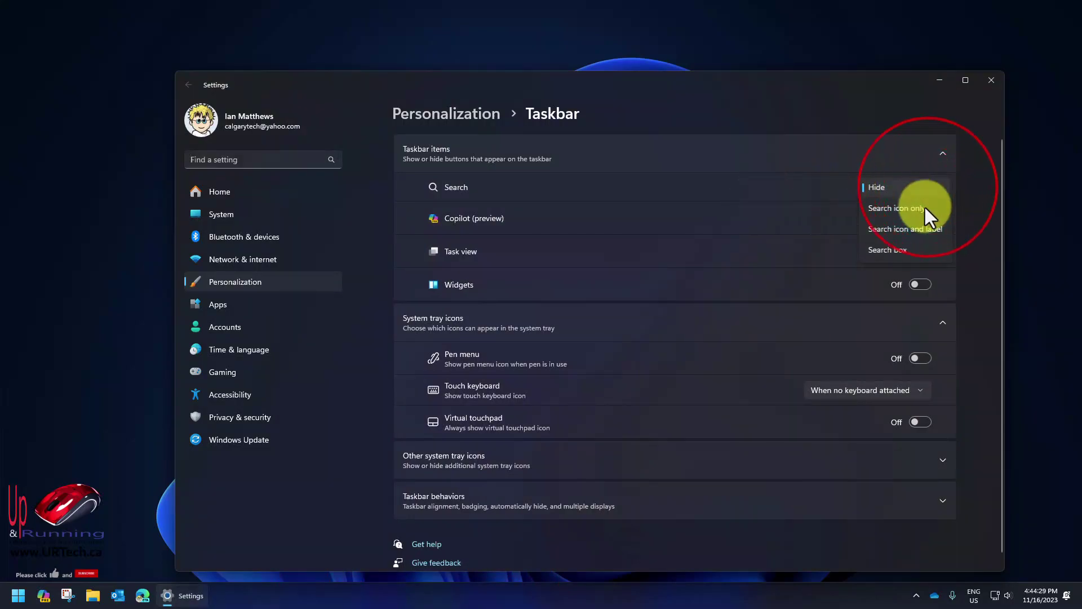
click(925, 206)
click(918, 187)
click(898, 208)
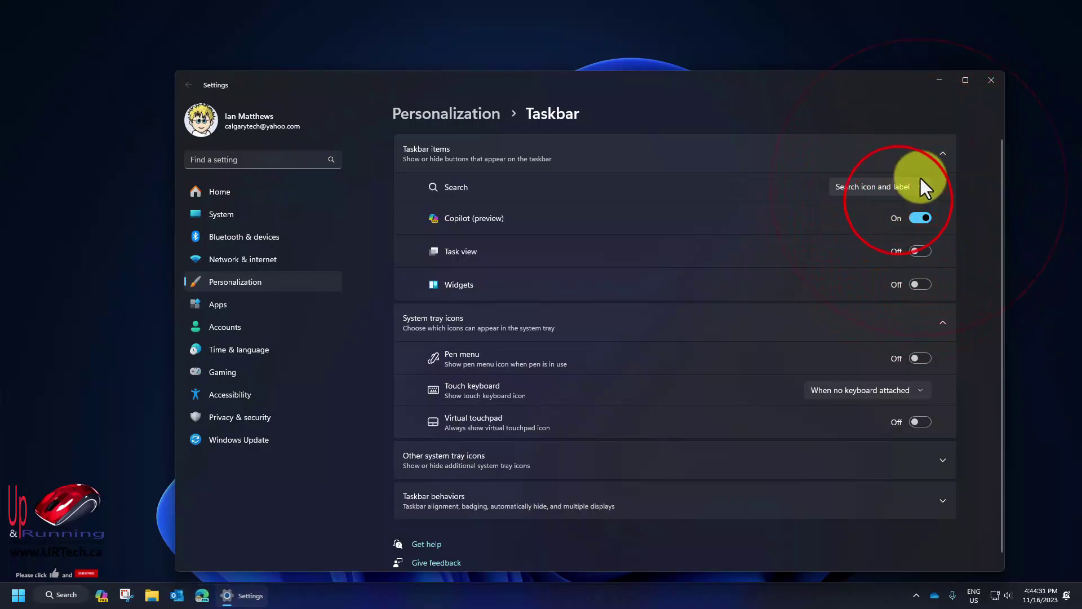
Step: Set taskbar Search back to Hide and expand the Taskbar behaviors options
click(916, 186)
click(859, 143)
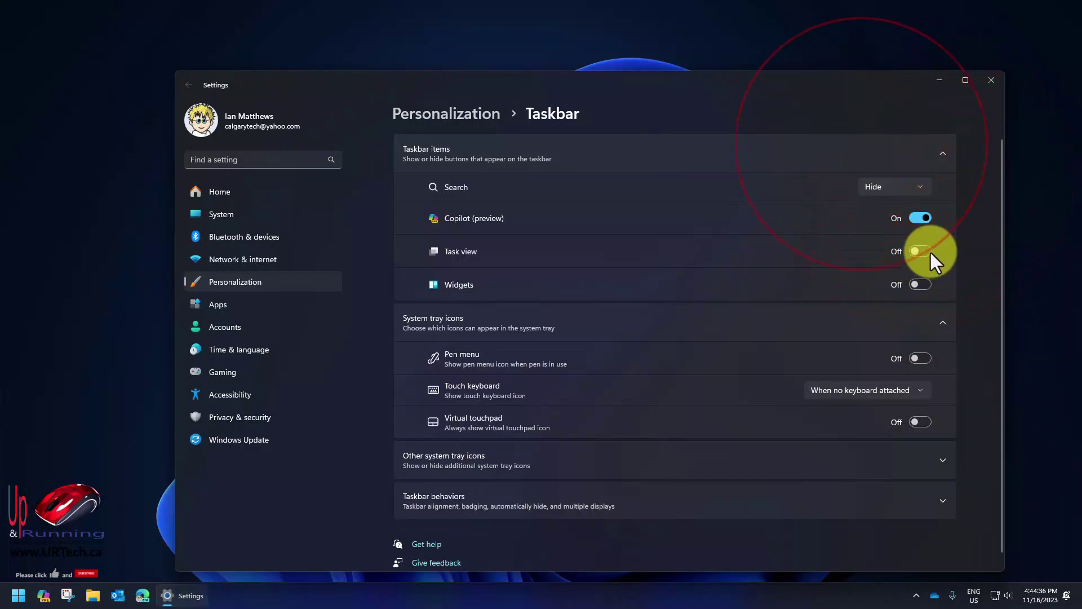
scroll(868, 324, down, 1)
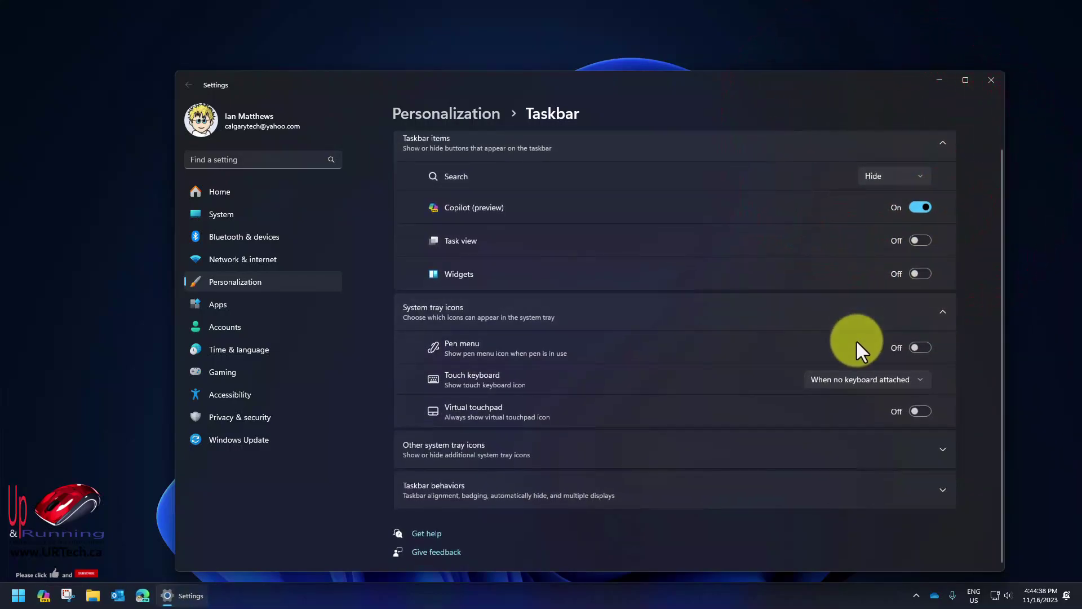
click(441, 491)
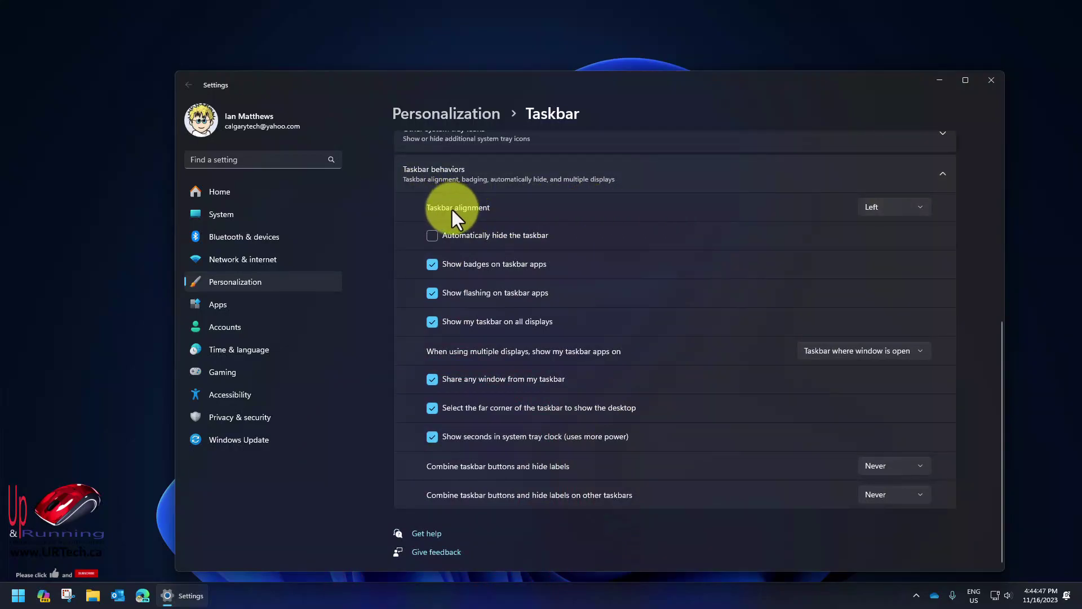
Step: Keep taskbar alignment at Left and multiple-display apps at 'Taskbar where window is open'
click(895, 210)
click(762, 194)
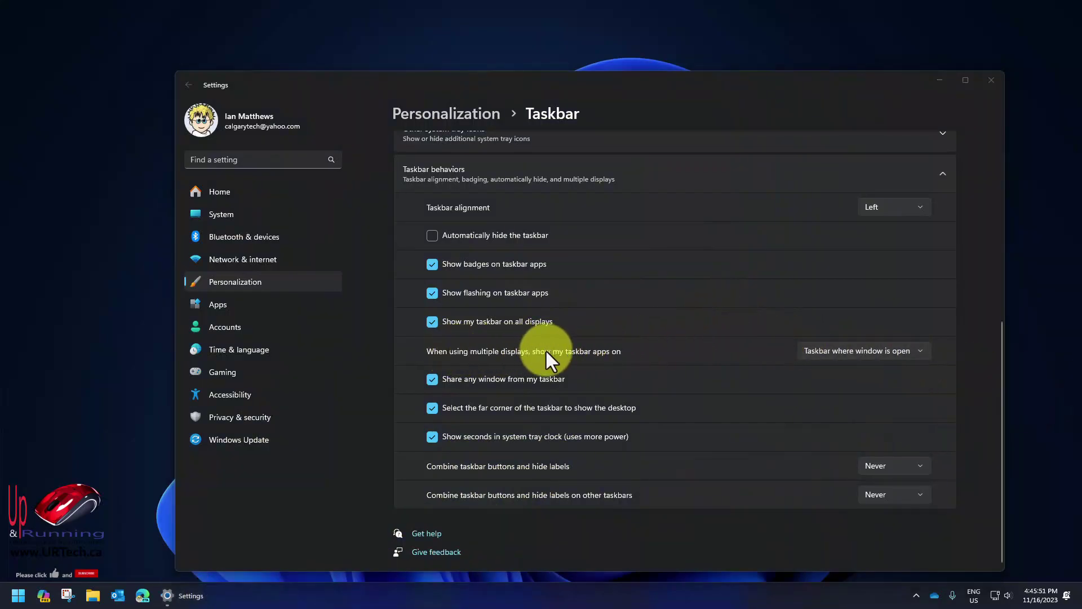
click(857, 352)
click(857, 351)
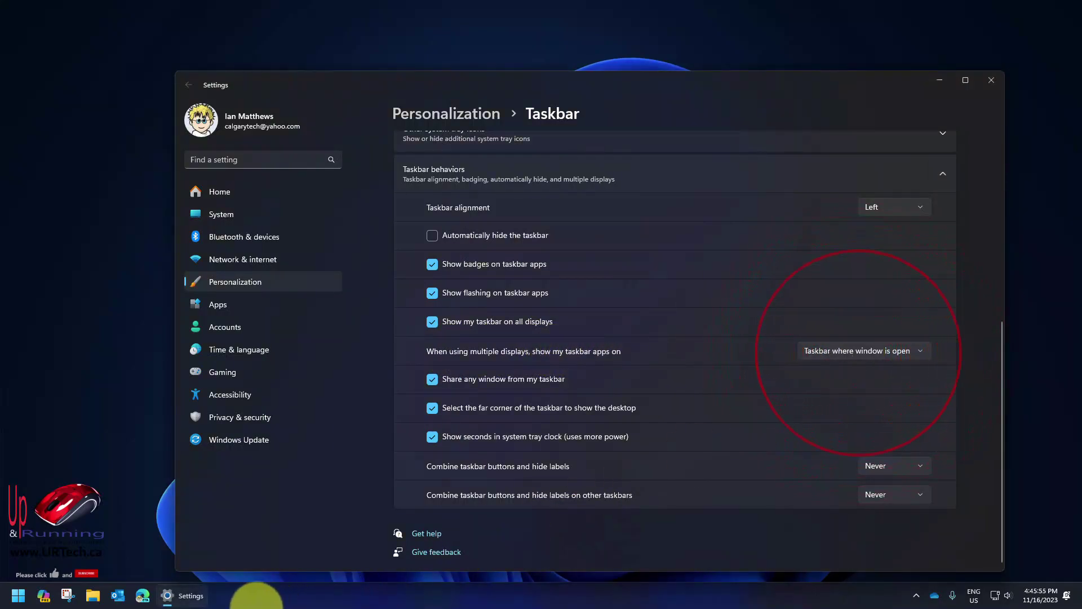
mouse_move(181, 595)
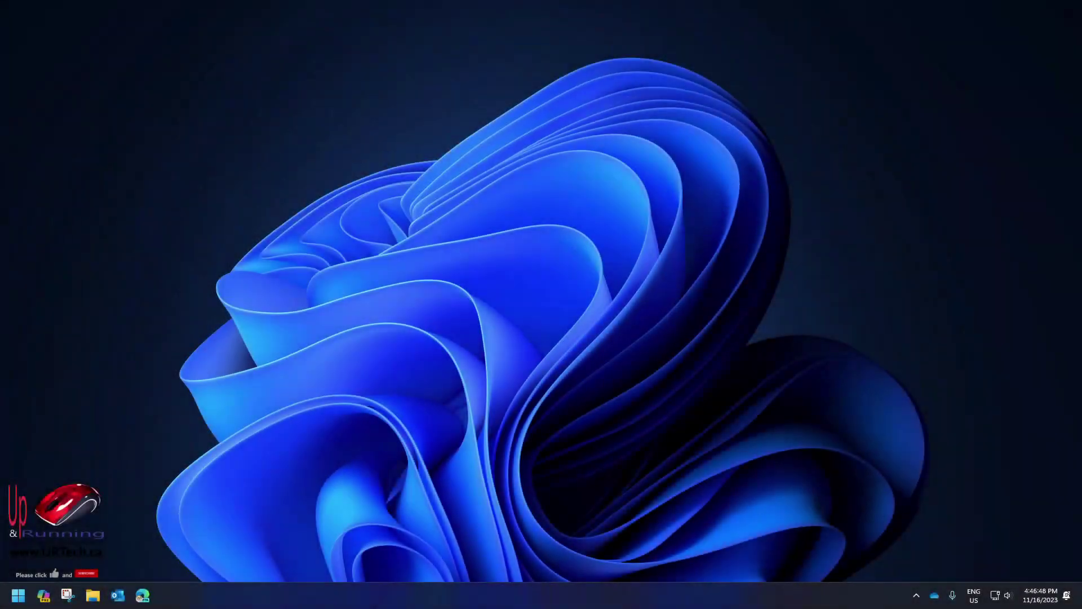
Step: Open File Explorer with Win+E and add a new tab showing Local Disk (C:)
key(super+e)
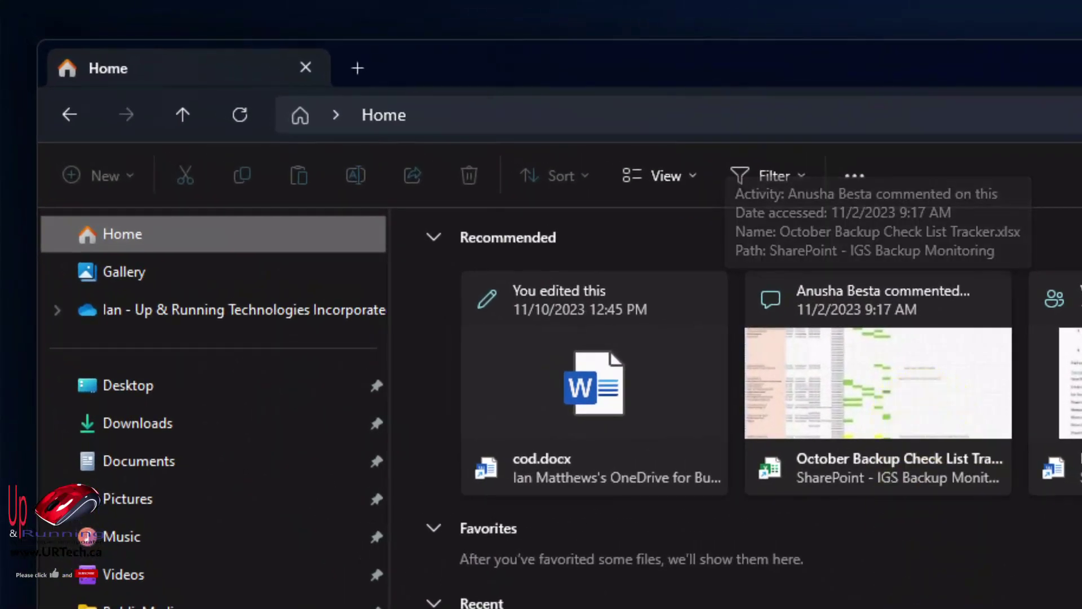
click(357, 68)
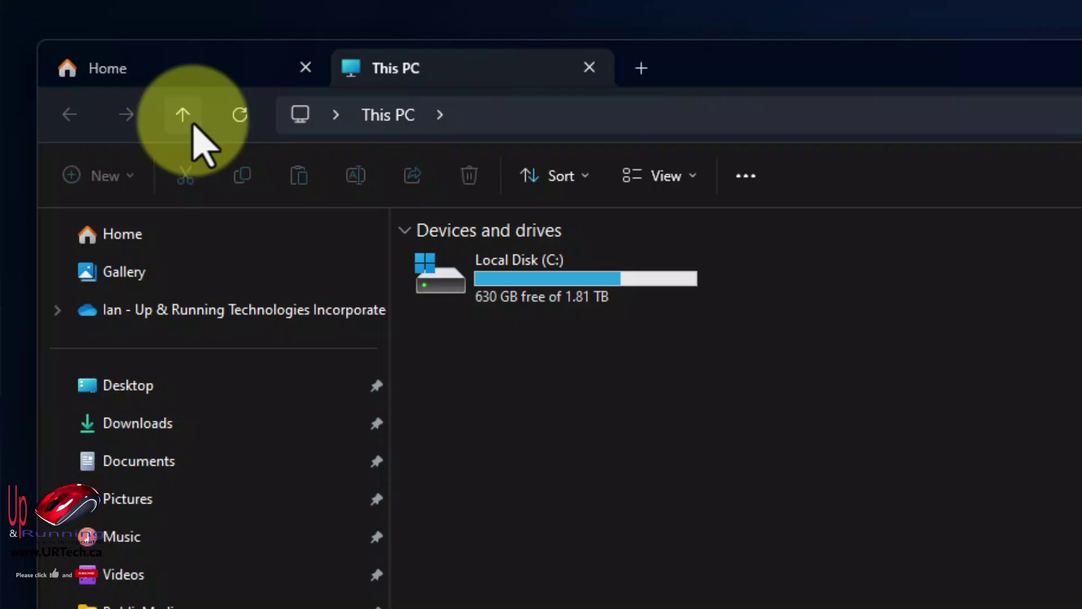
double_click(550, 314)
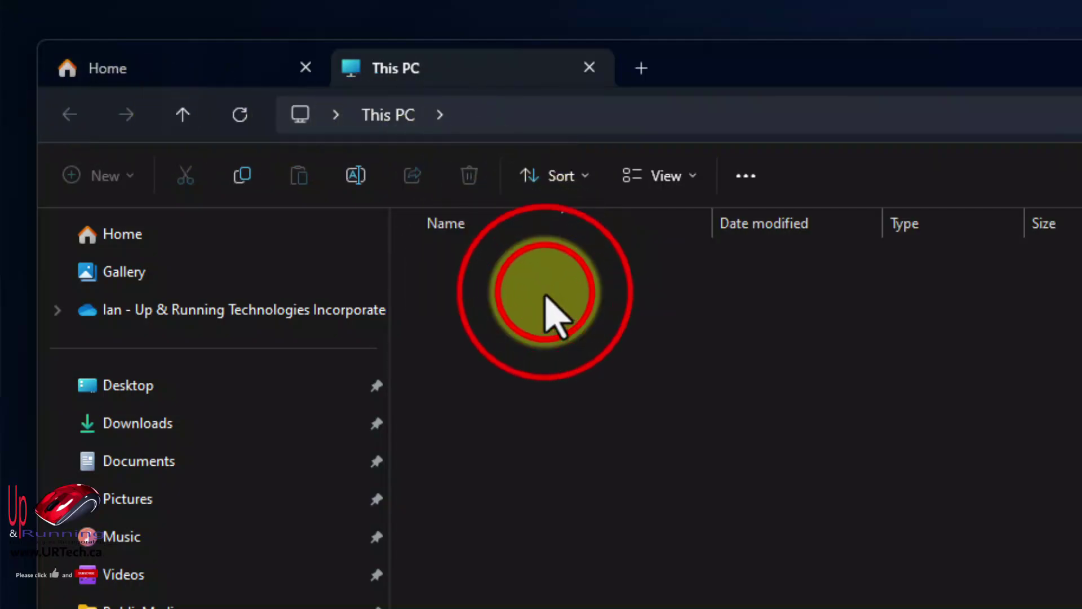
Step: Browse into Camtasia > Custom Production Presets 22.0, then return to Local Disk (C:)
double_click(470, 525)
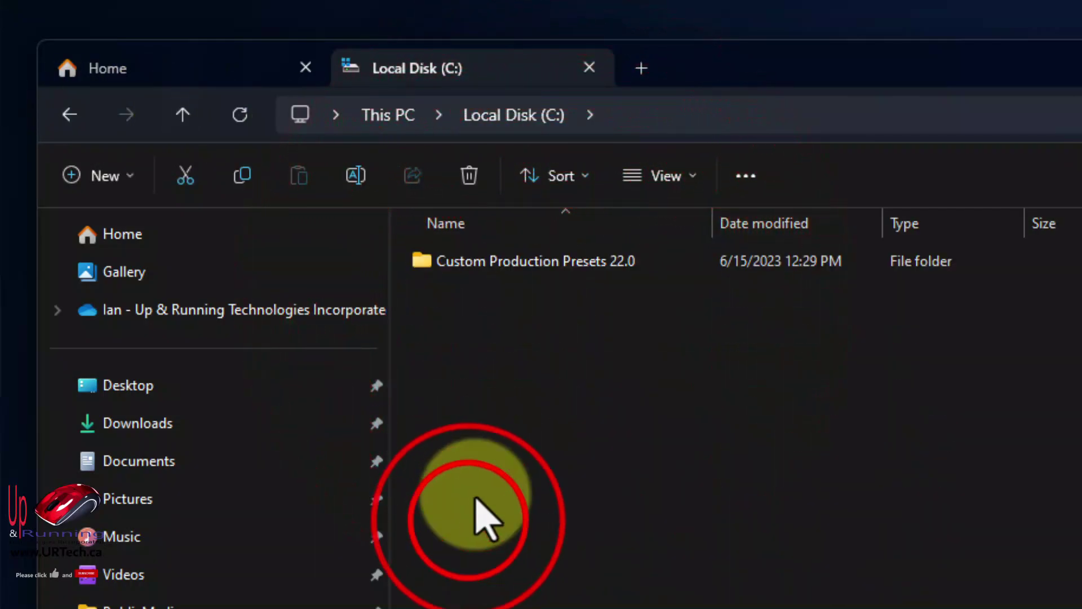
double_click(513, 284)
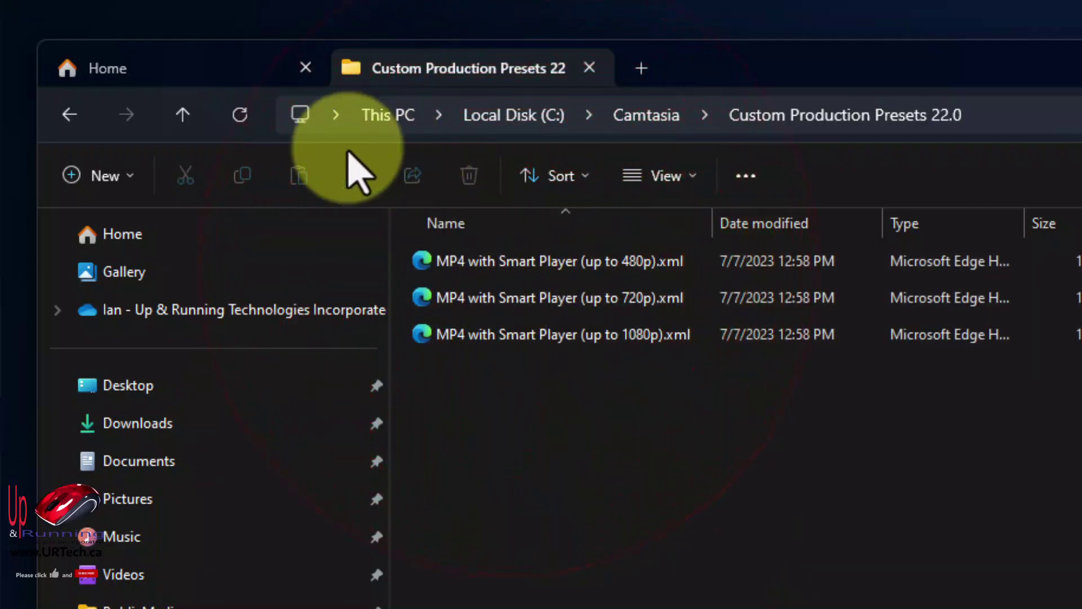
click(70, 114)
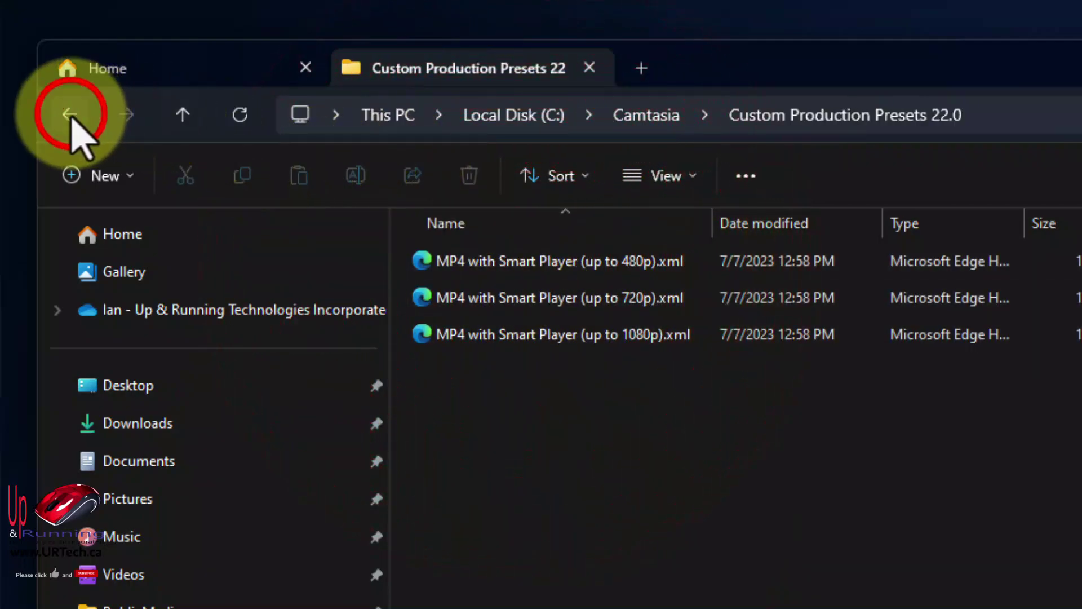
click(183, 116)
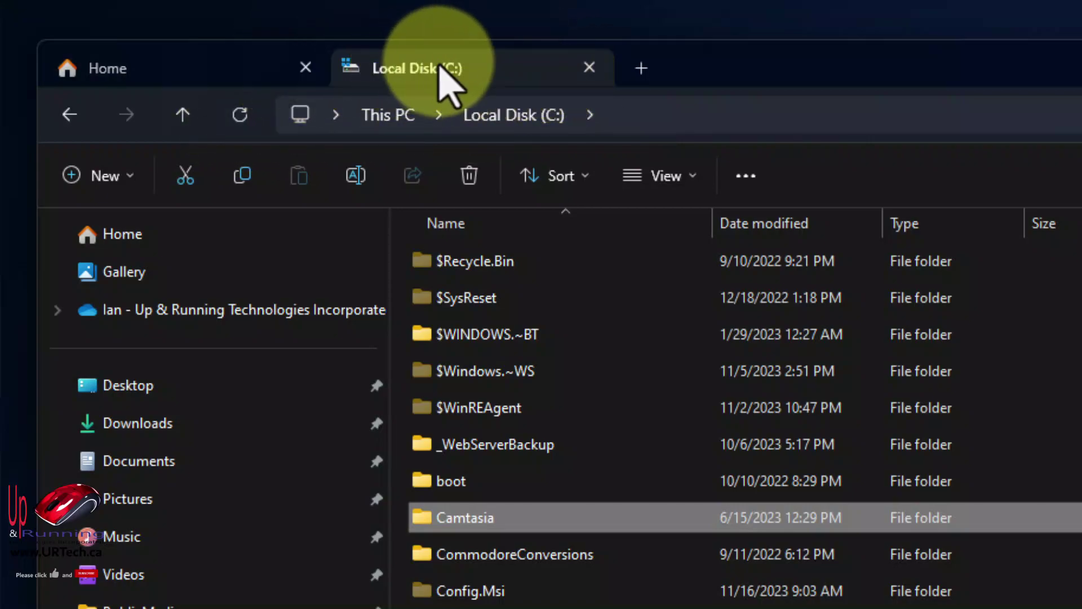
Step: Tear the Local Disk (C:) tab into its own window, then merge the Home tab into it
drag(394, 68, 910, 265)
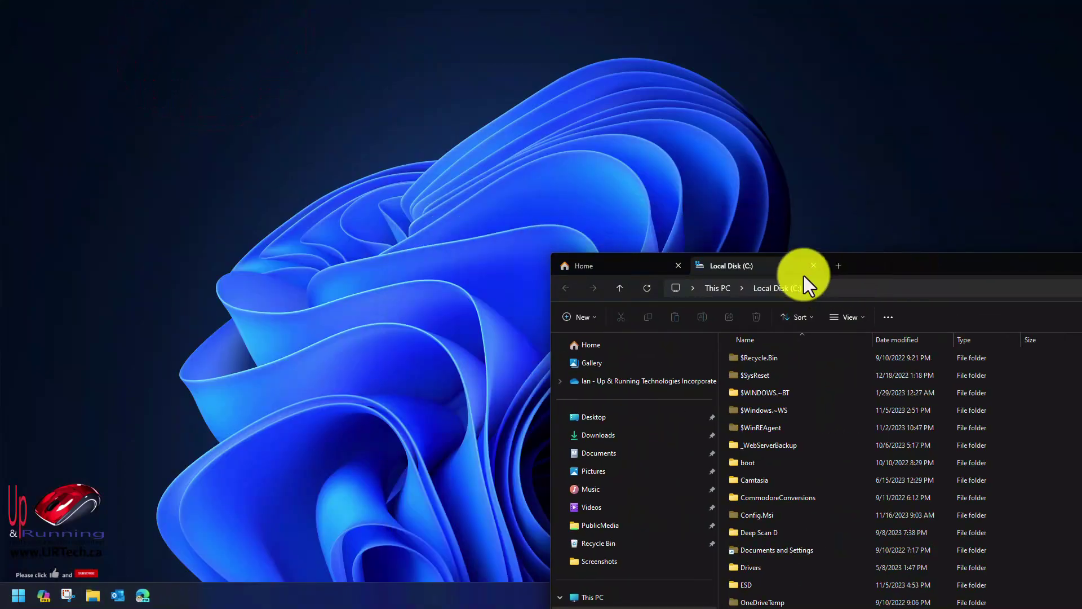
drag(756, 263, 267, 51)
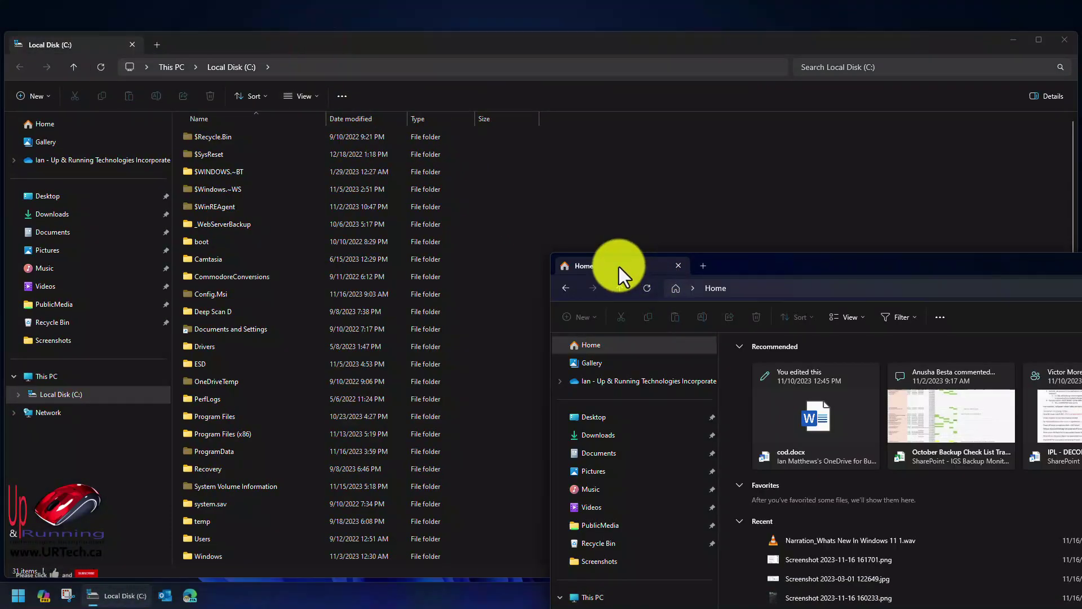
drag(619, 266, 207, 45)
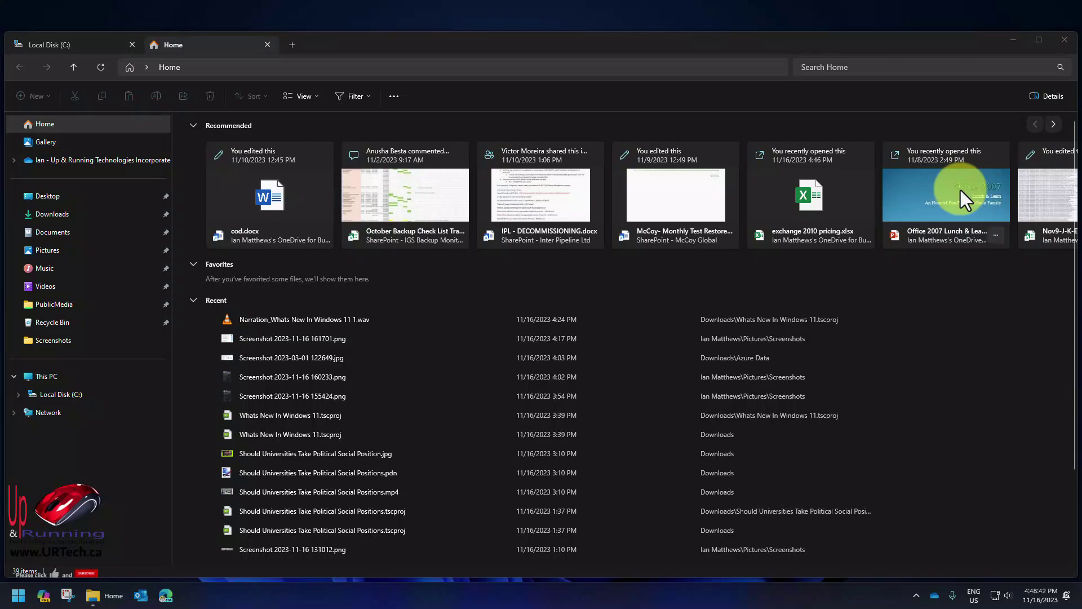
mouse_move(605, 43)
mouse_down()
mouse_move(601, 35)
mouse_move(616, 31)
mouse_move(609, 24)
mouse_up()
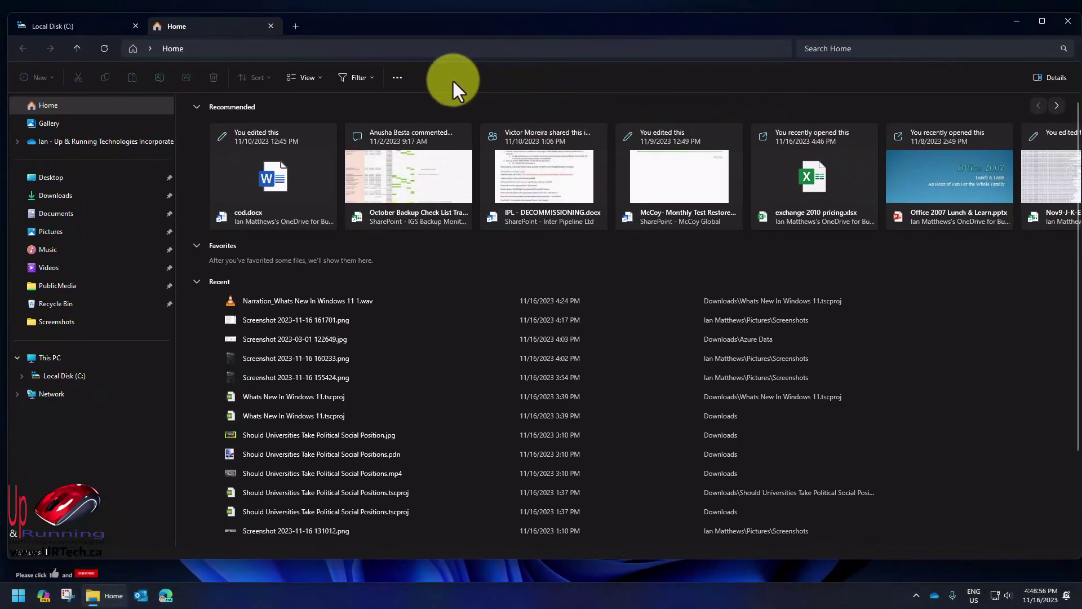
click(396, 77)
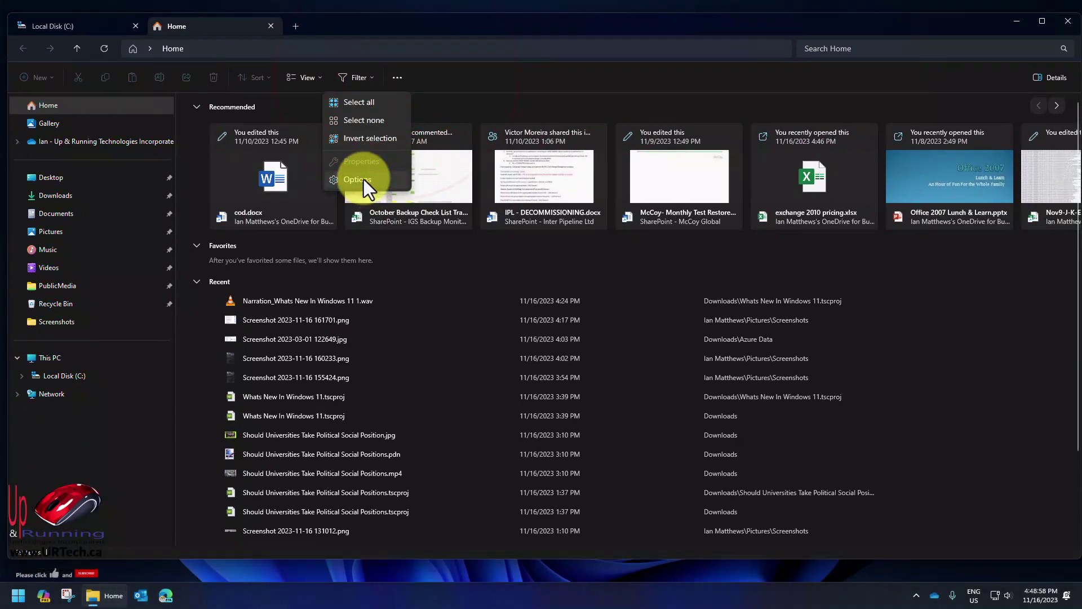
click(361, 179)
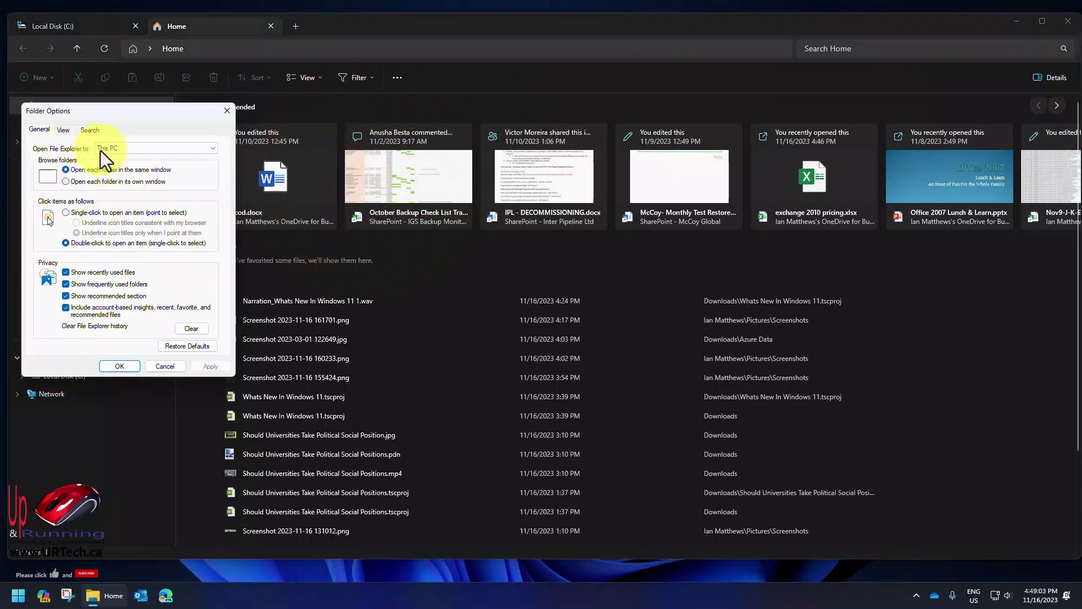
click(107, 150)
click(113, 150)
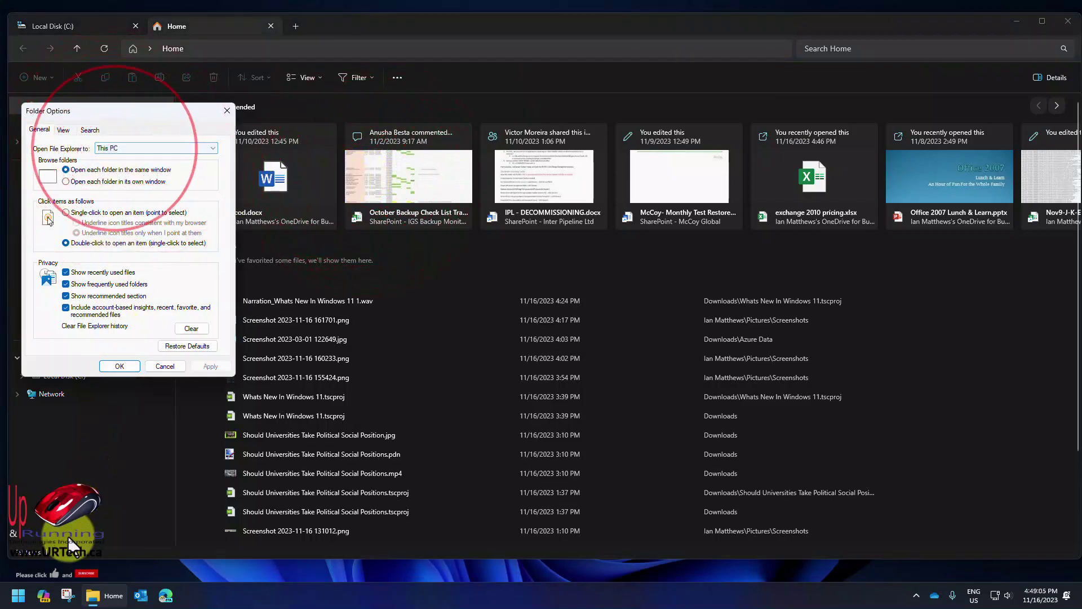
right_click(94, 593)
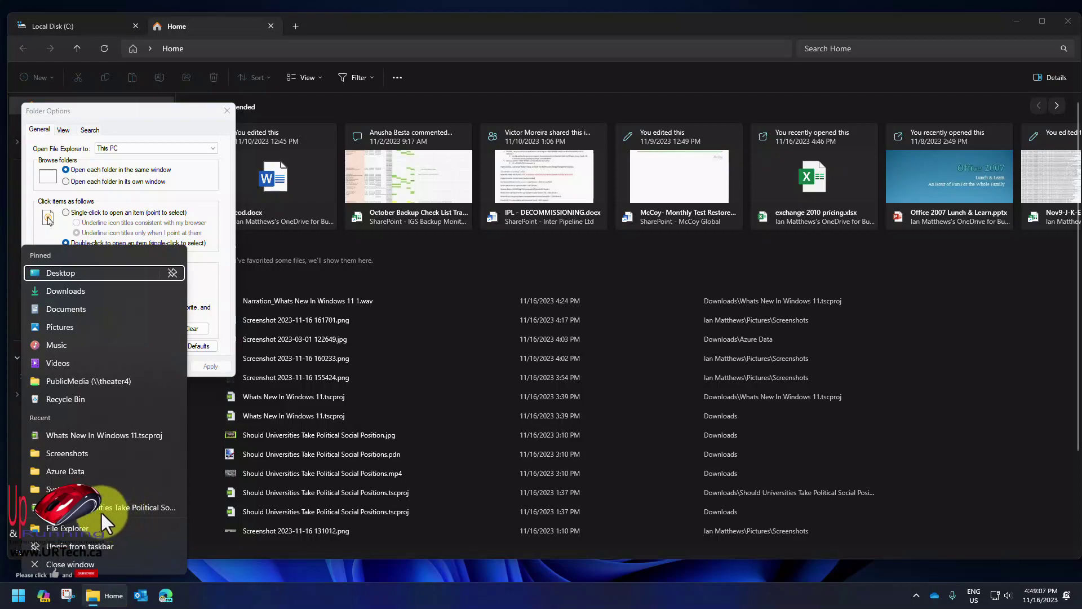
click(80, 528)
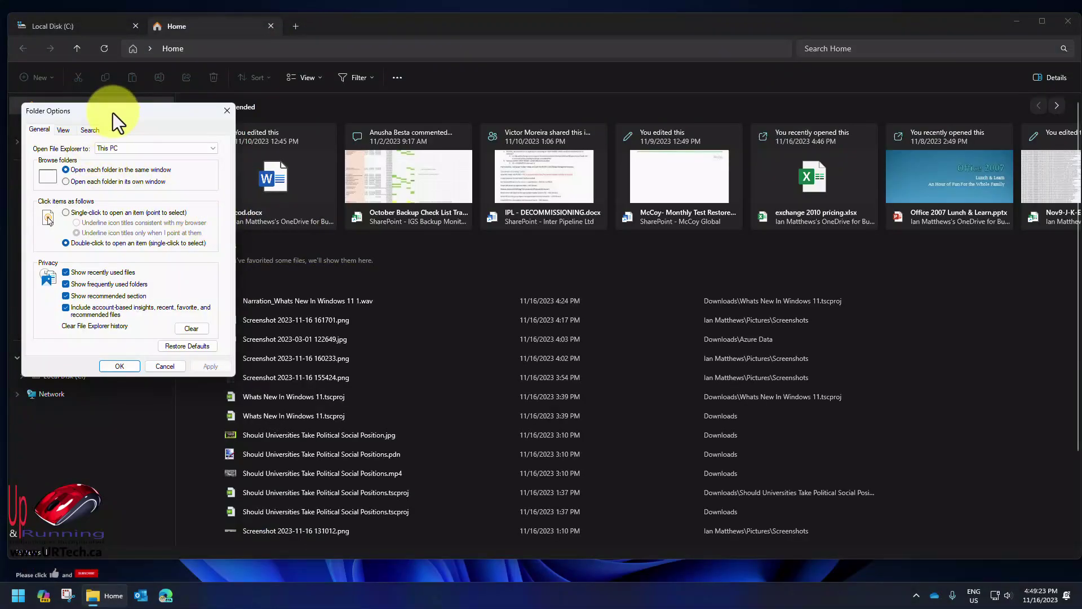
drag(112, 112, 151, 102)
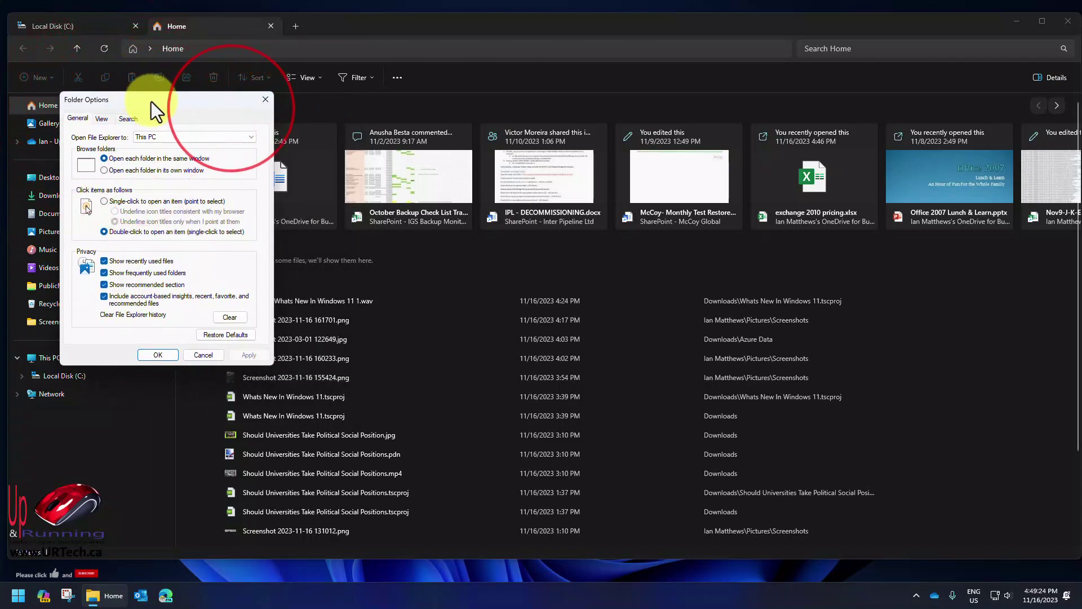
click(102, 118)
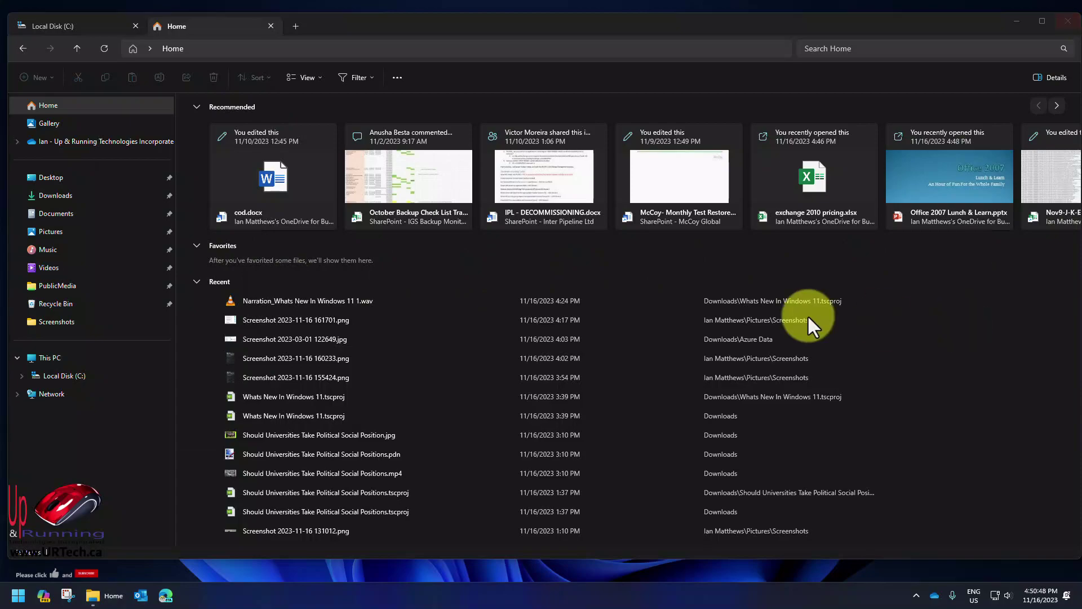
Step: Jump the photo Gallery to 2006 photos, then close File Explorer
click(53, 124)
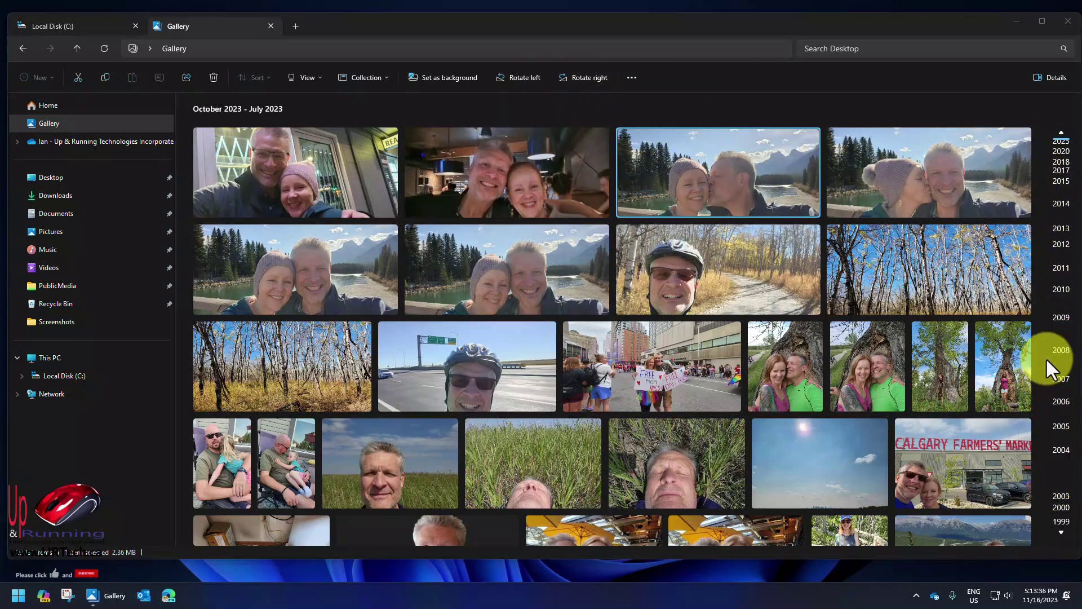
click(1058, 401)
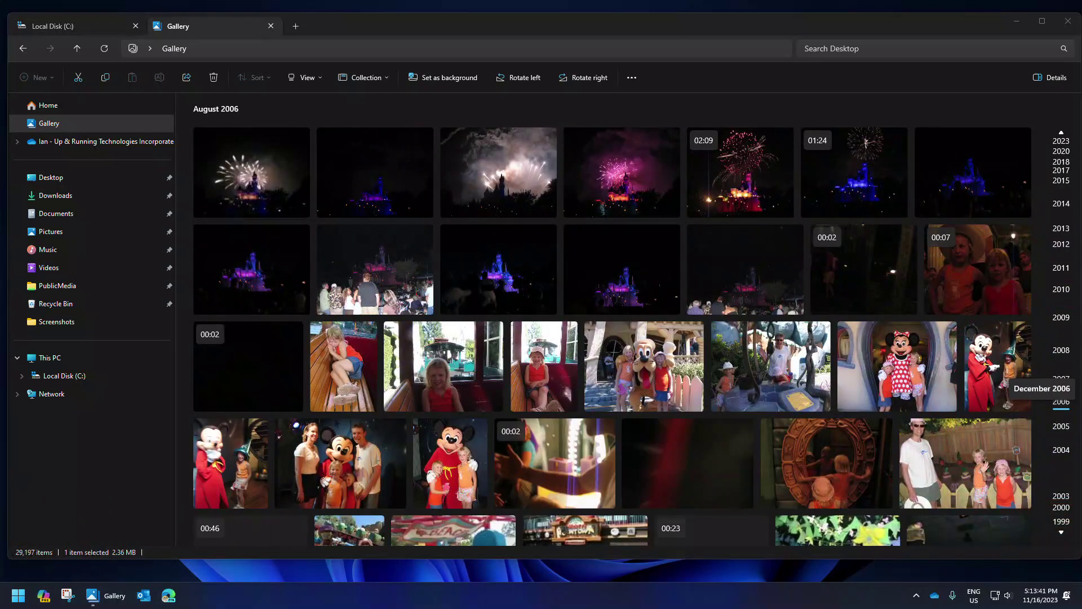
click(1067, 21)
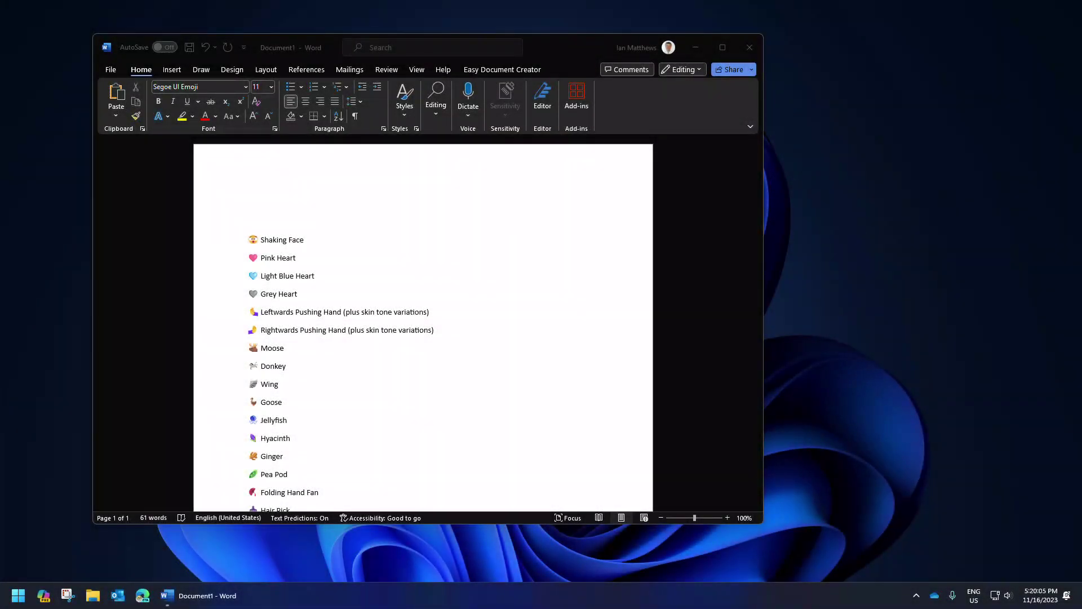
Step: Open the emoji picker in the Word document and scroll its emoji list without inserting any
click(271, 183)
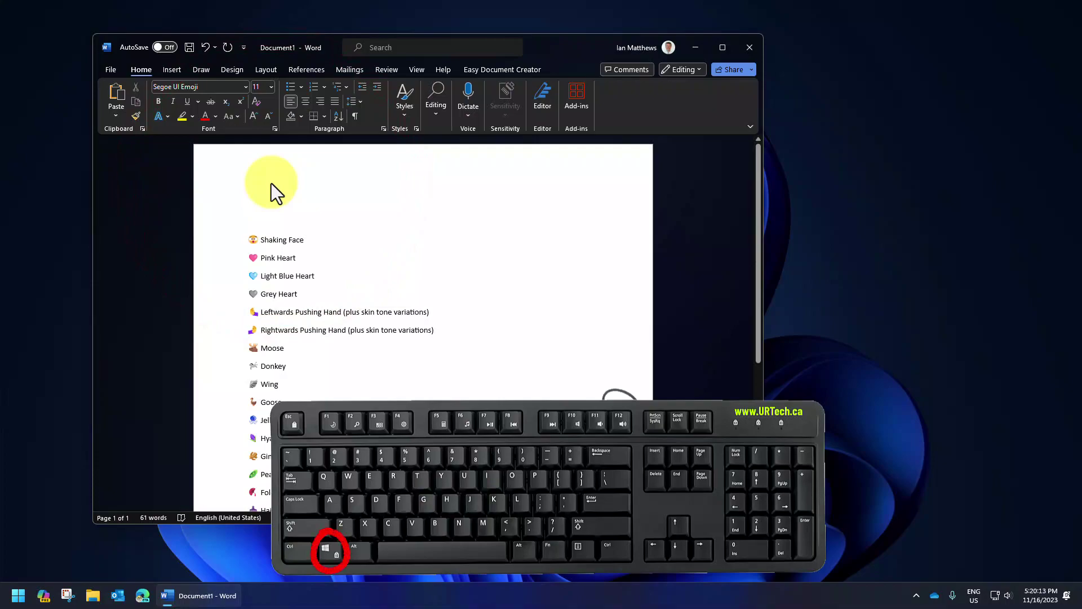
key(super+period)
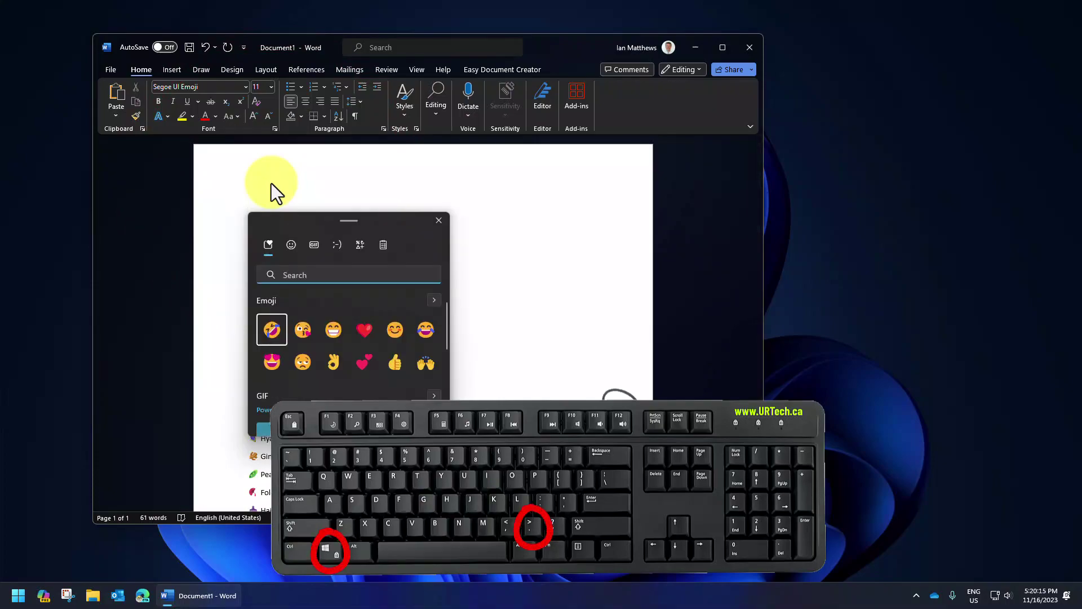
click(290, 244)
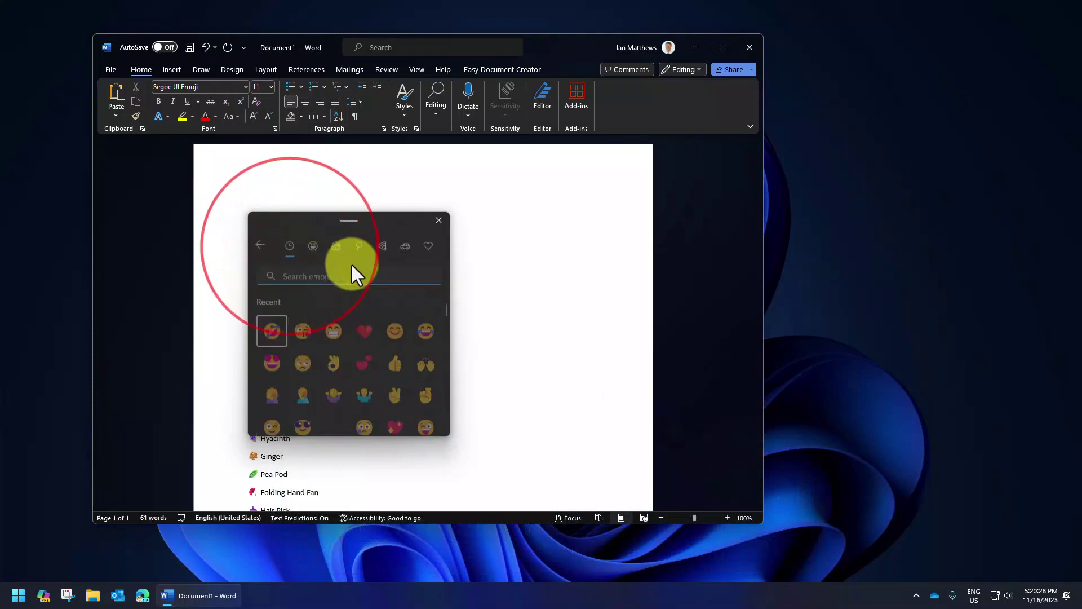
click(448, 310)
mouse_move(448, 309)
mouse_down()
mouse_move(447, 329)
mouse_move(448, 302)
mouse_up()
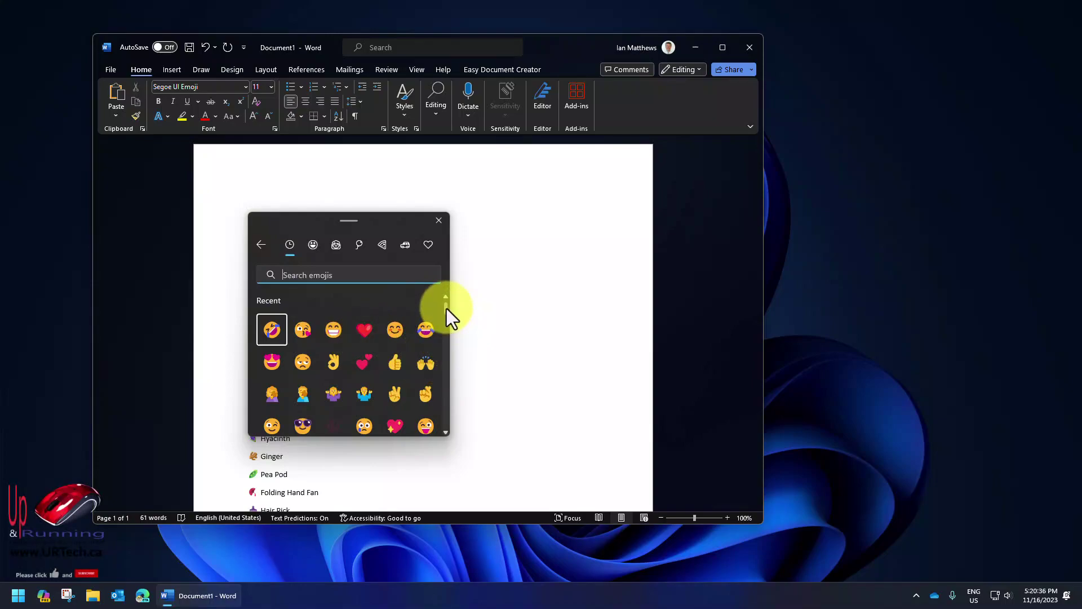
drag(446, 309, 446, 312)
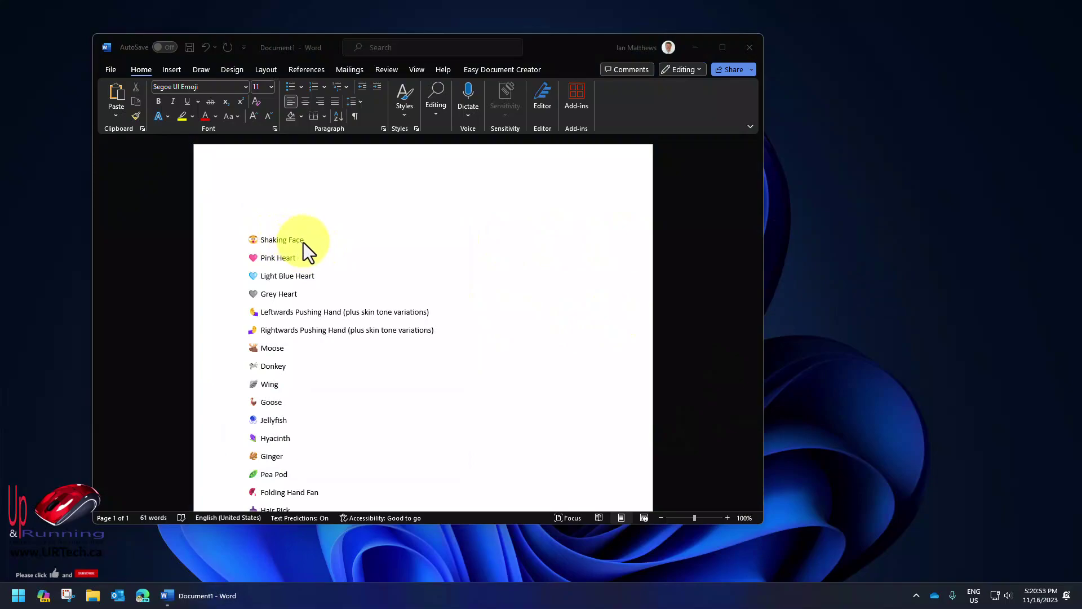
scroll(307, 245, down, 3)
scroll(346, 276, down, 2)
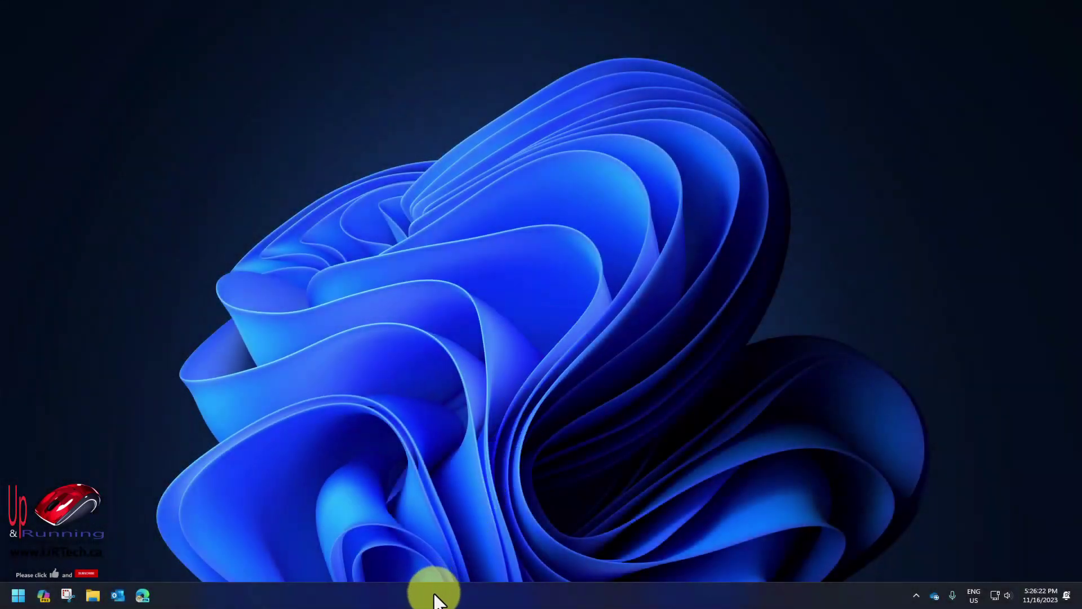
Step: Launch Task Manager from the taskbar and cancel Efficiency mode for Citrix Workspace Application
right_click(436, 599)
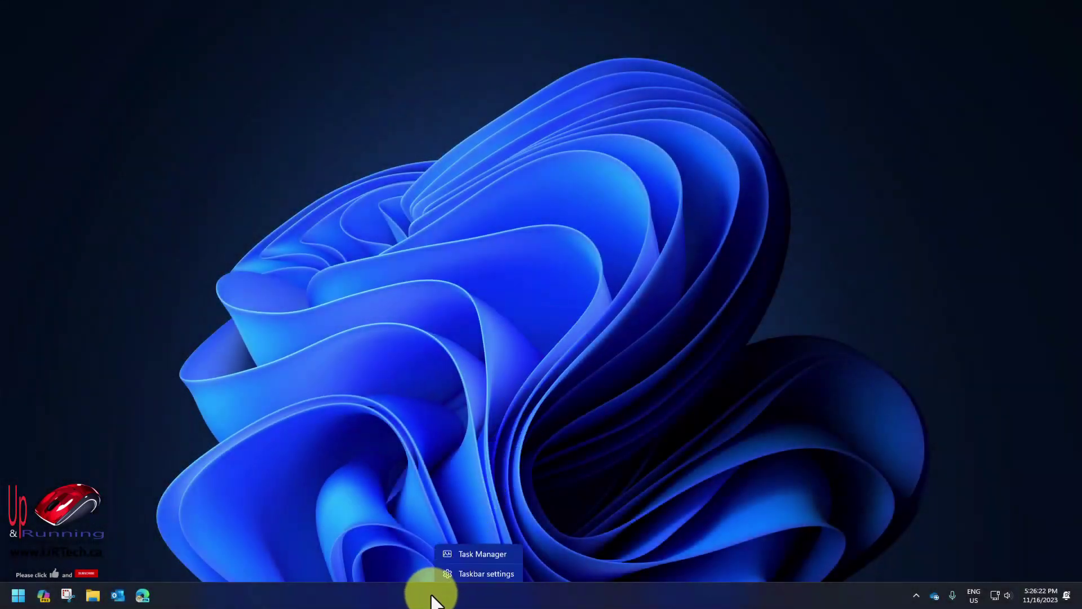
click(479, 551)
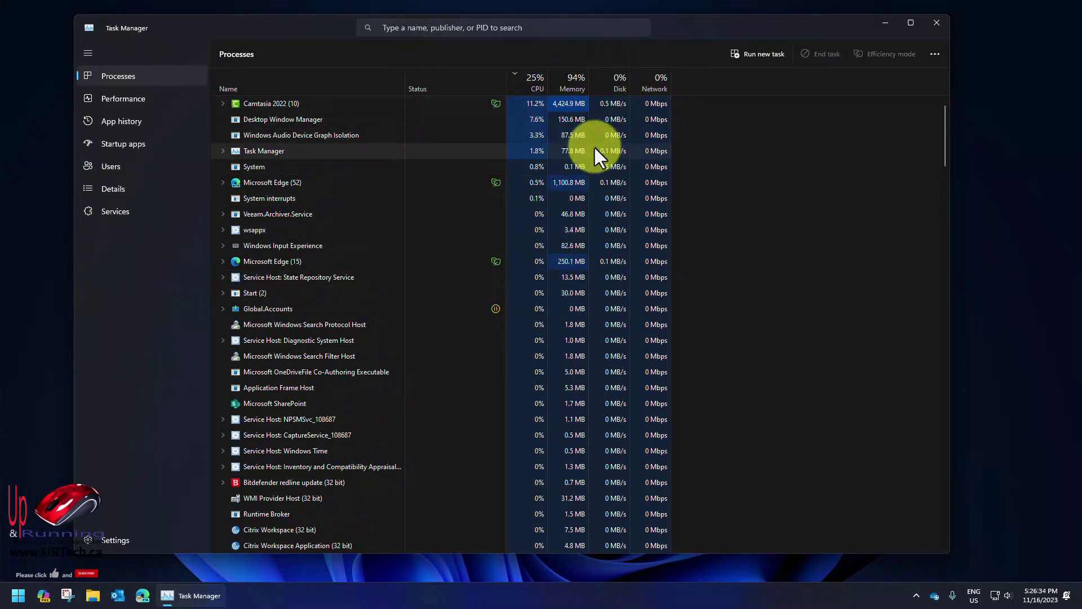
mouse_move(495, 107)
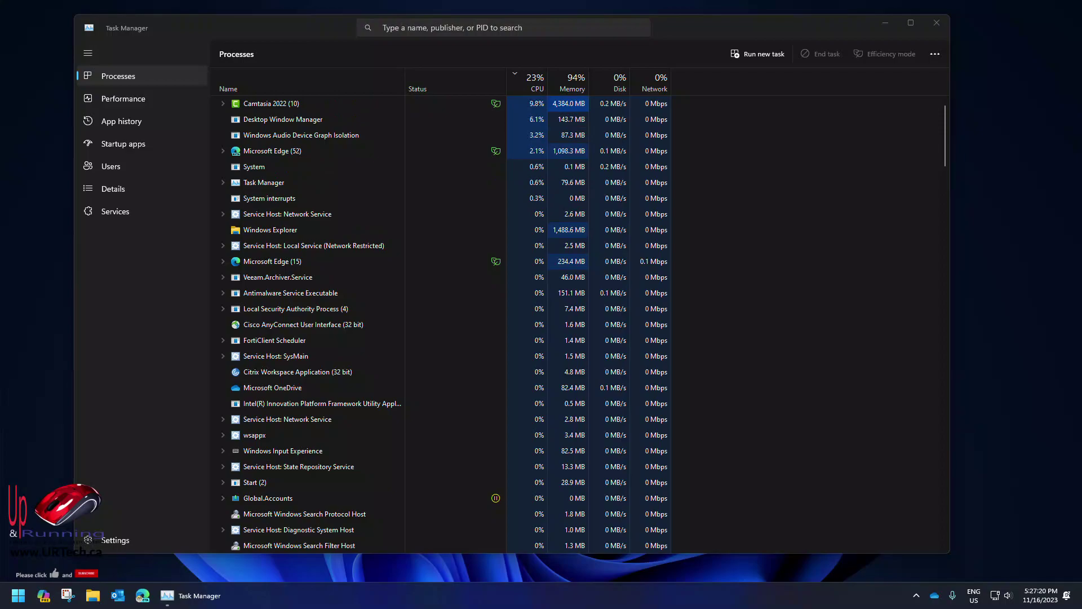
click(251, 407)
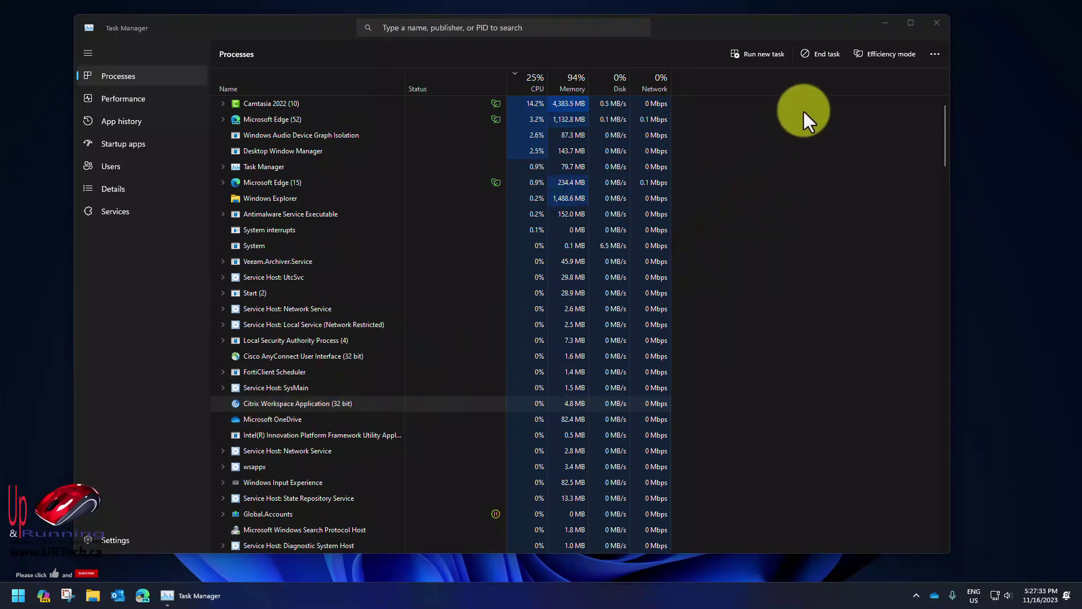
click(890, 54)
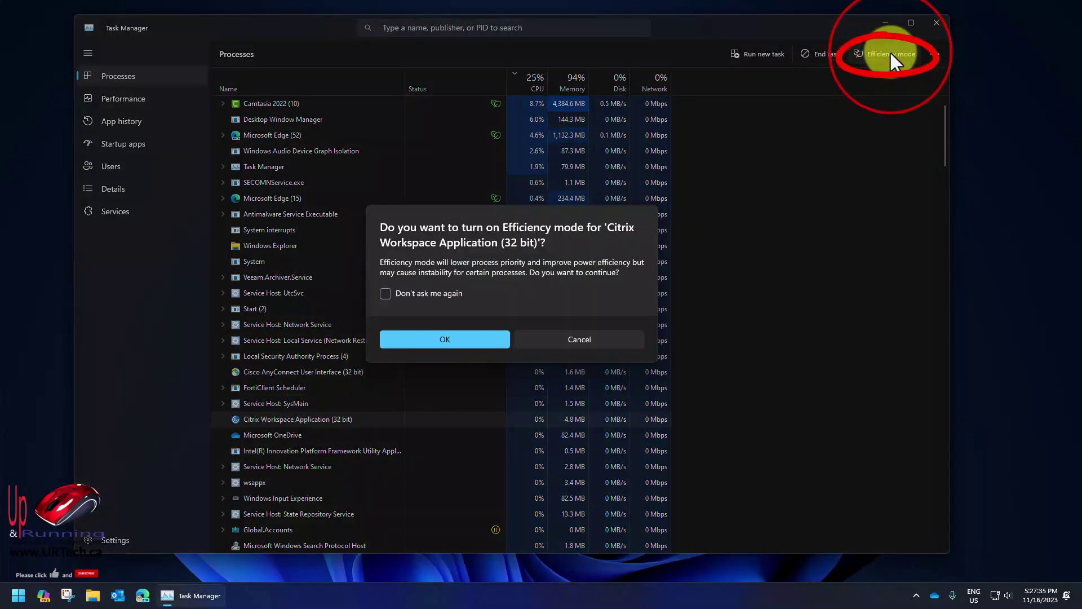
click(572, 340)
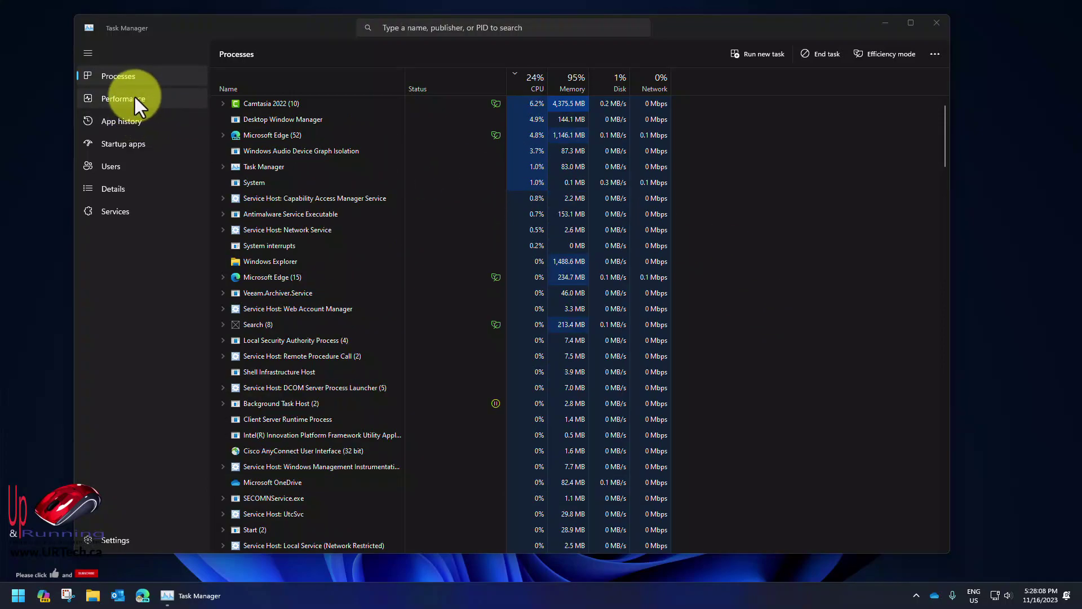
Step: View Task Manager's Performance graphs for CPU, then for GPU 0
click(129, 99)
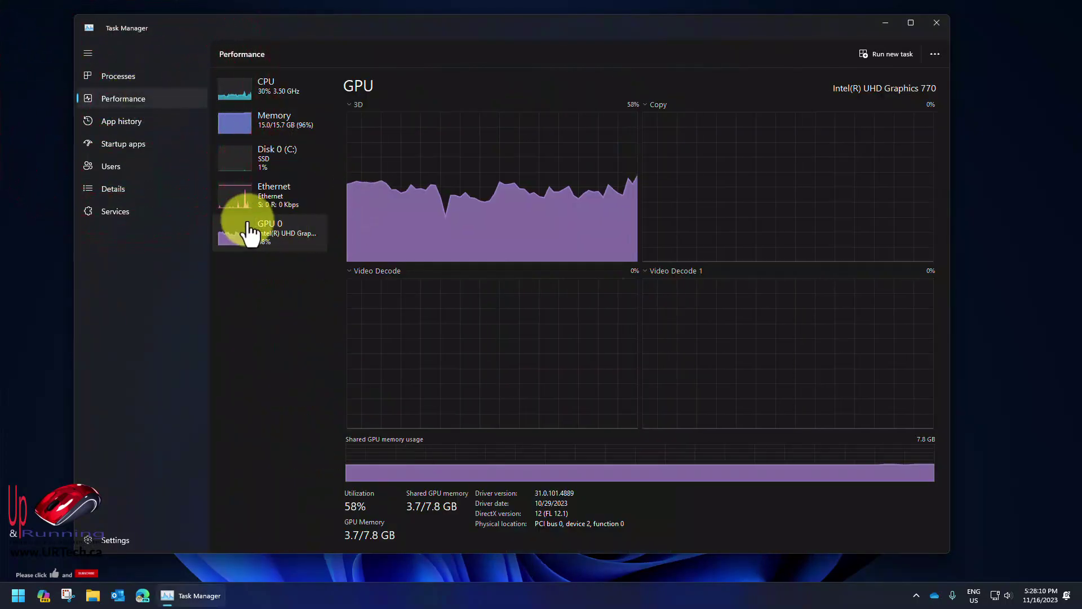
click(256, 69)
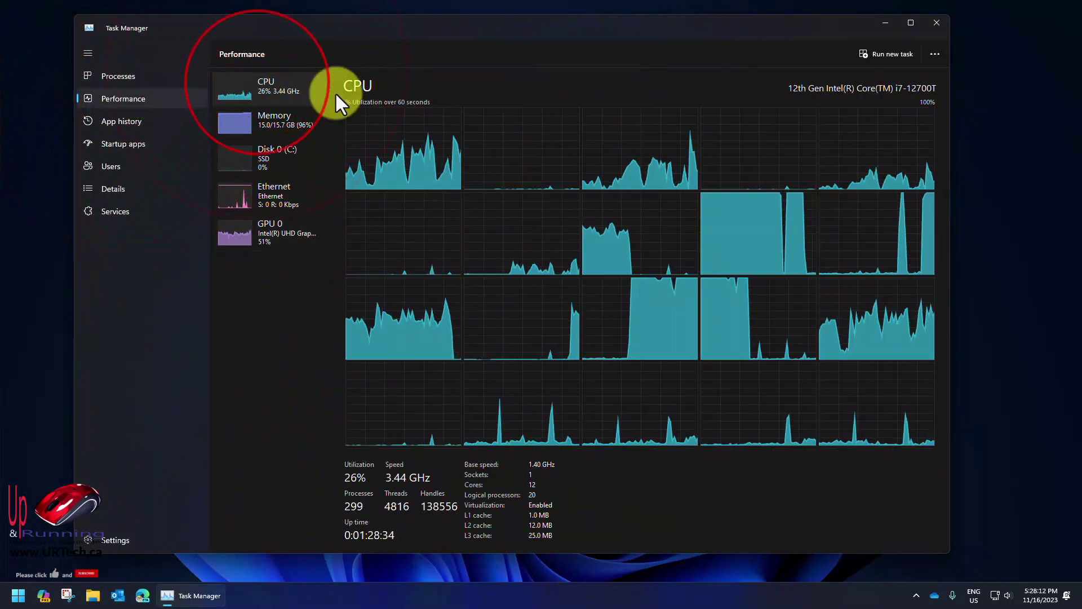
click(262, 238)
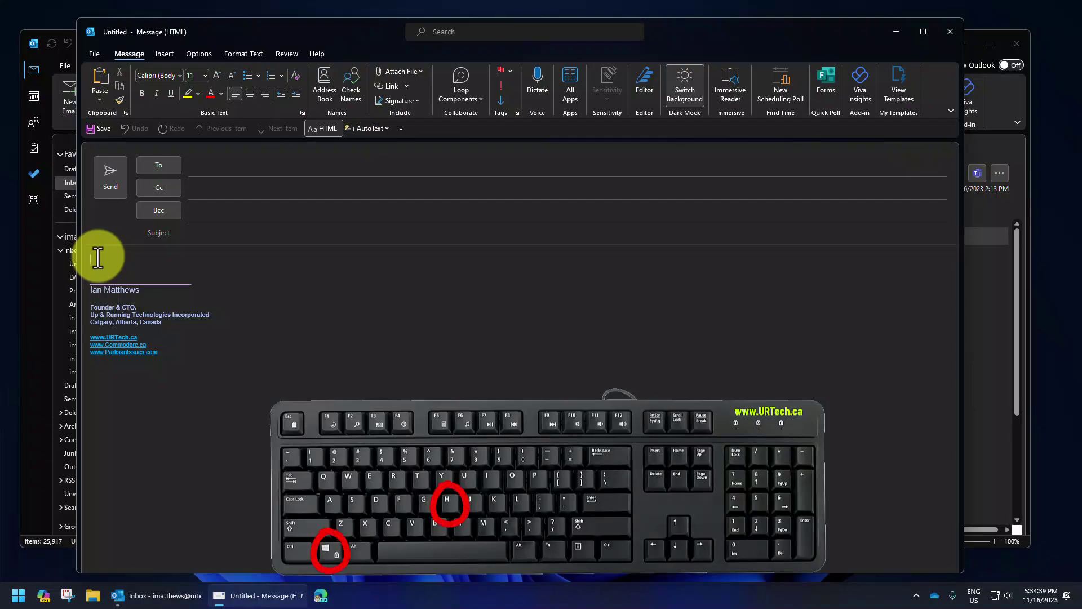
Step: Start voice typing with Win+H to dictate the sentence into the Outlook message body
key(super+h)
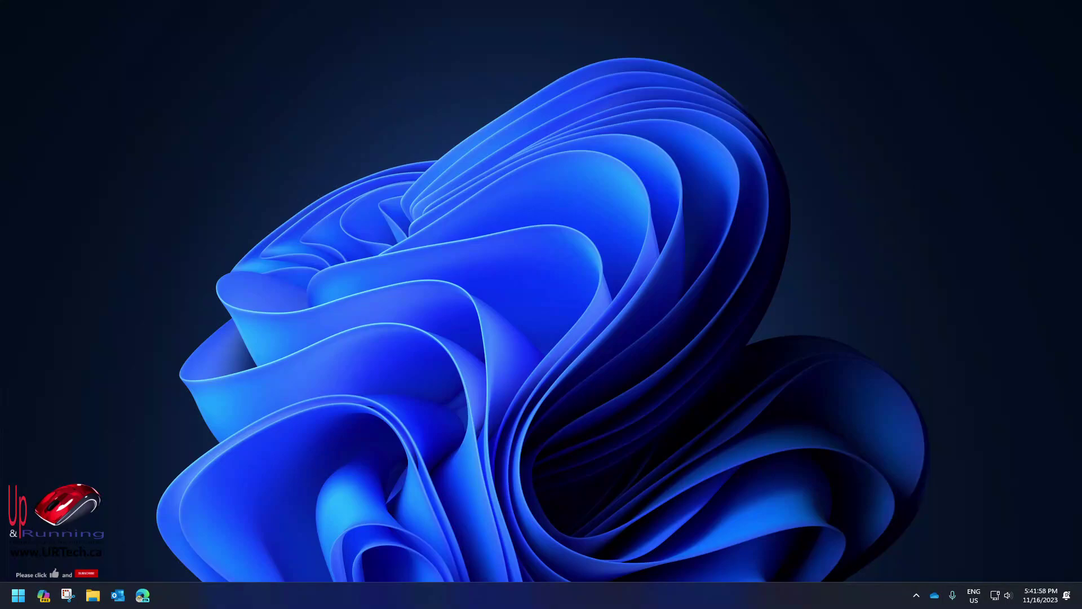
Step: Launch Notepad from Start search, add a new Untitled tab, and switch between the tabs
click(17, 595)
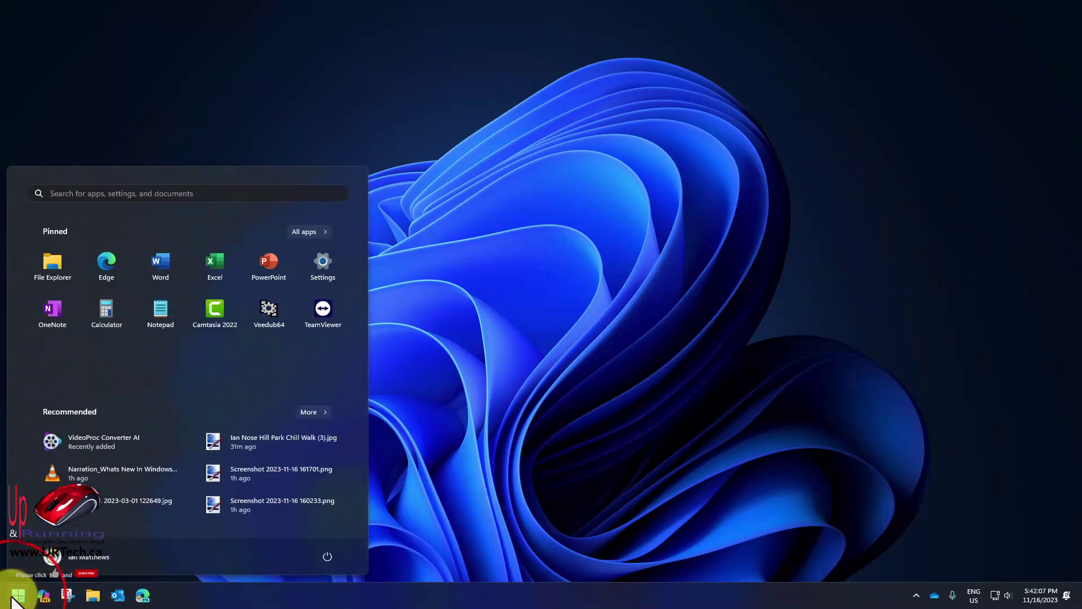
text(notepad)
key(Return)
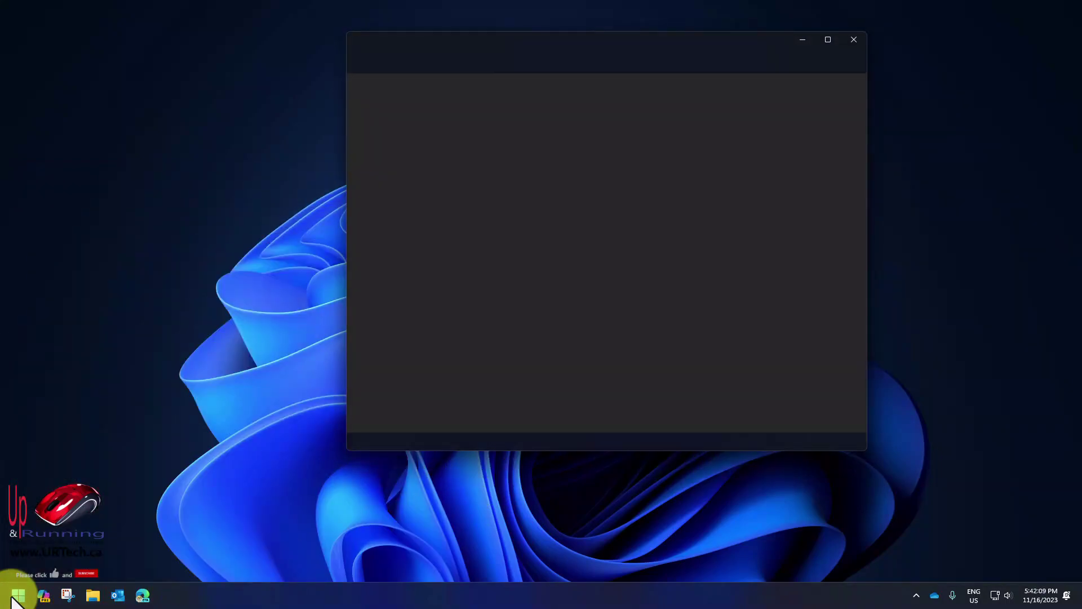
click(656, 46)
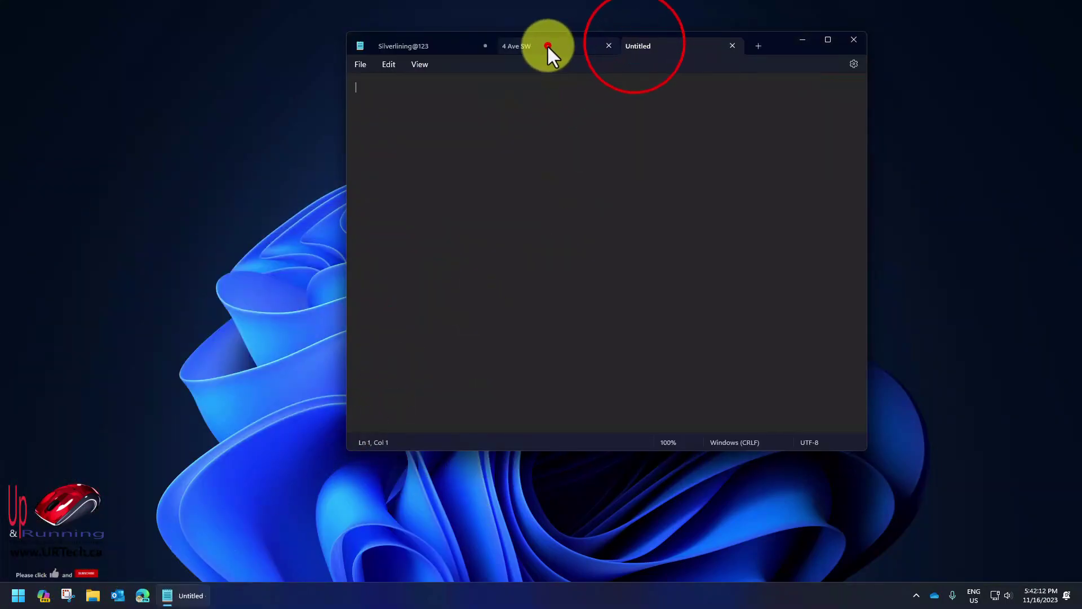
click(546, 45)
click(682, 45)
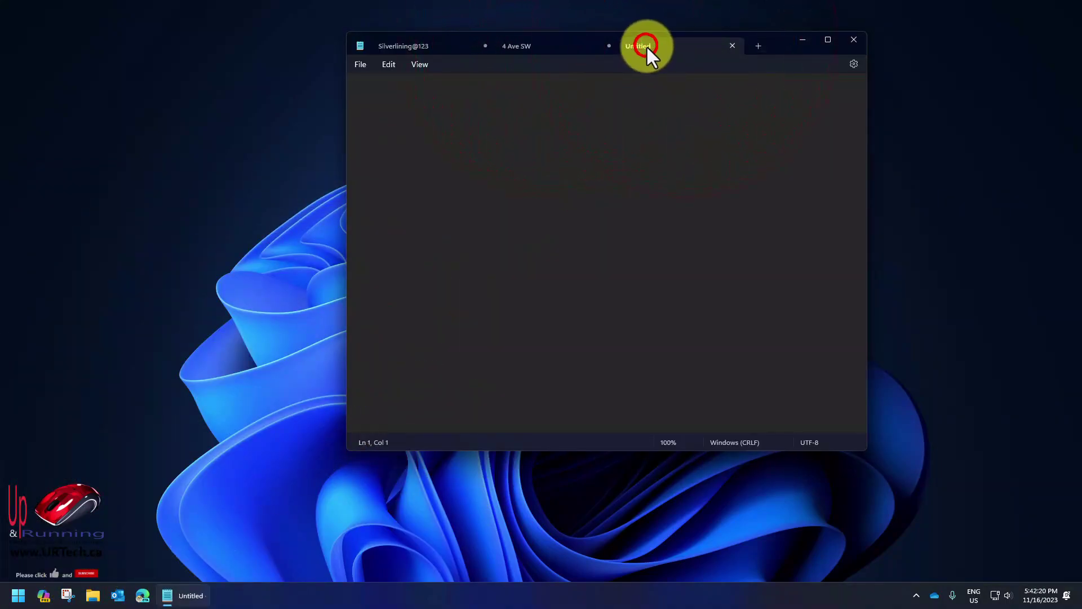
Step: Drag the Untitled tab, shift the window left, and type random text lines into it
mouse_move(646, 45)
mouse_down()
mouse_move(1030, 390)
mouse_move(982, 374)
mouse_move(663, 49)
mouse_up()
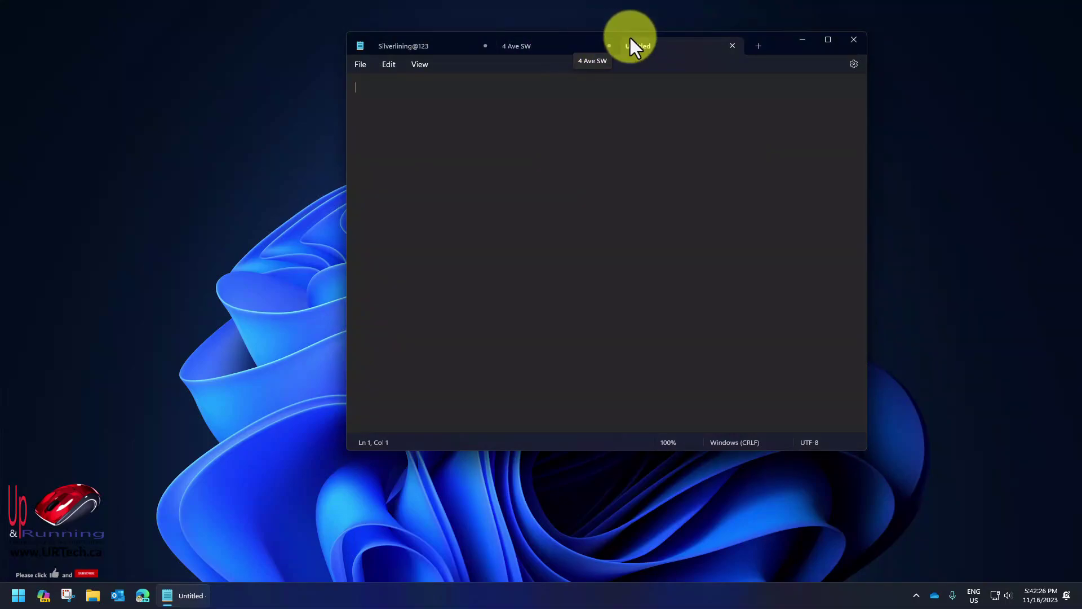
drag(773, 40, 742, 42)
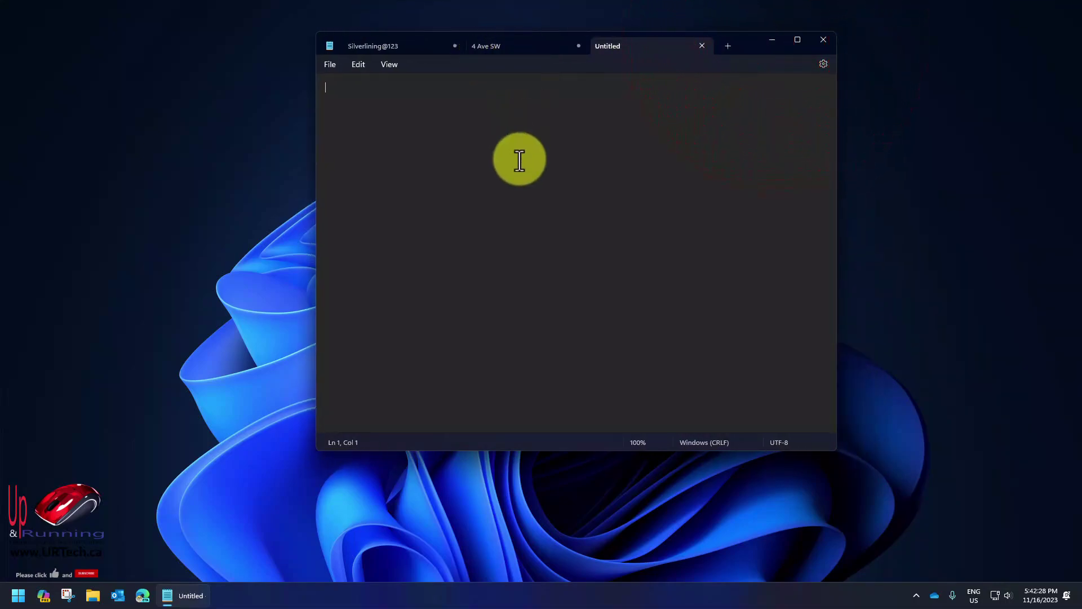
text(dflgkhsdfkljgsdfg)
key(Return)
text(sd;fpjgsdl;fkgjsdfg)
key(Return)
key(Return)
key(Return)
text(\sdfl;gjsdg)
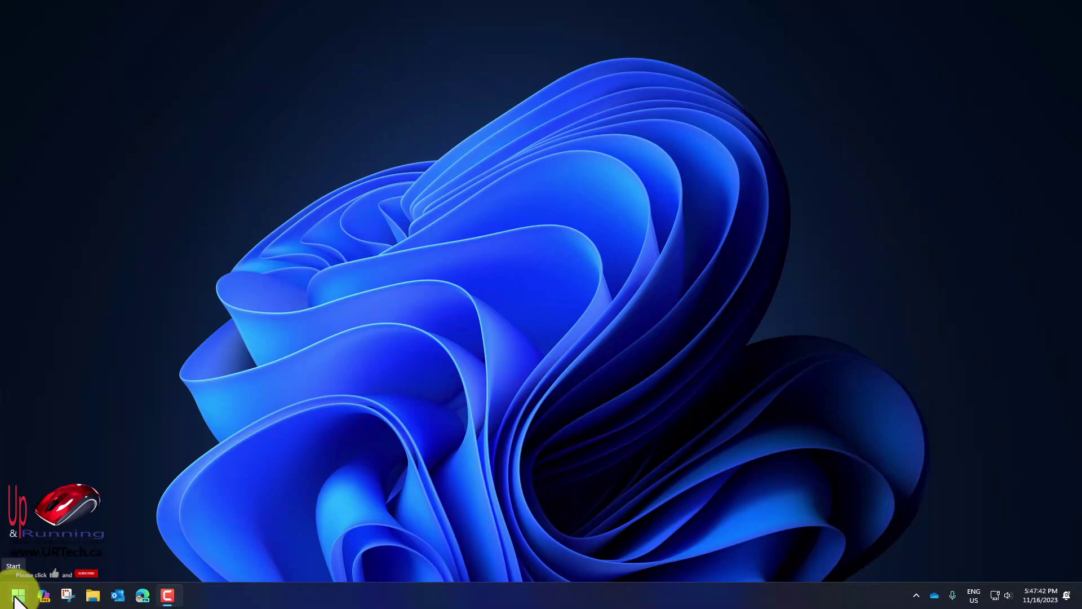
Step: Open Settings at System > Power > Energy recommendations, then move to Network & internet
click(16, 595)
click(322, 269)
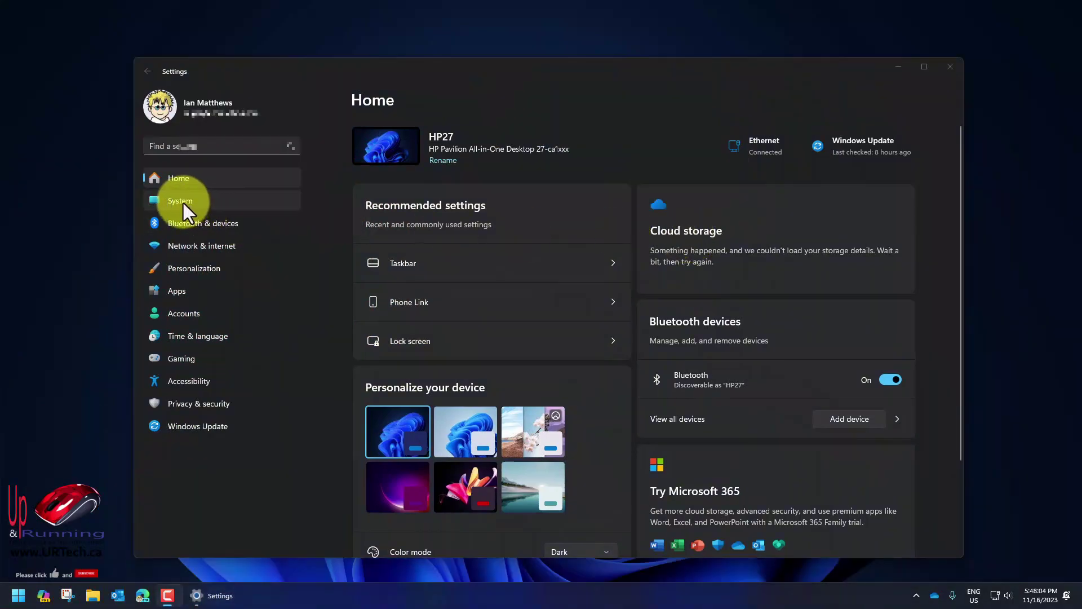
click(183, 203)
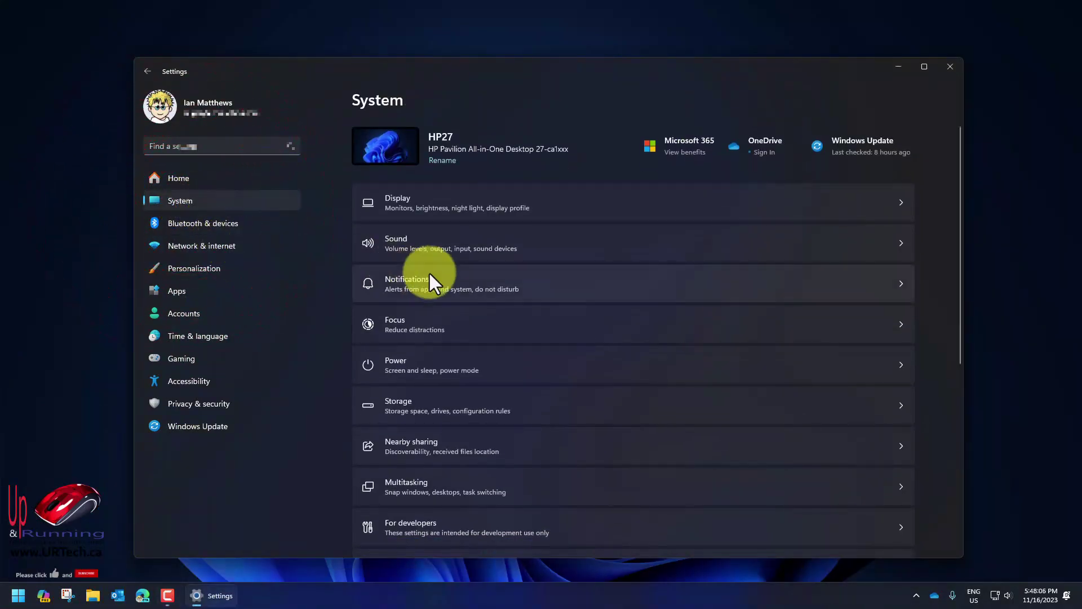
click(453, 389)
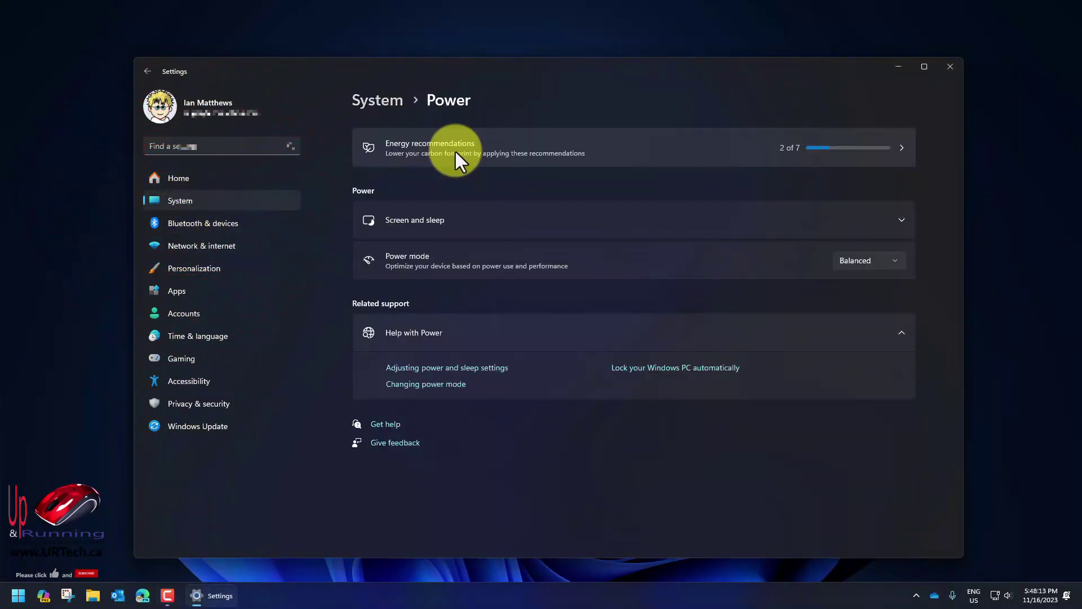
click(455, 150)
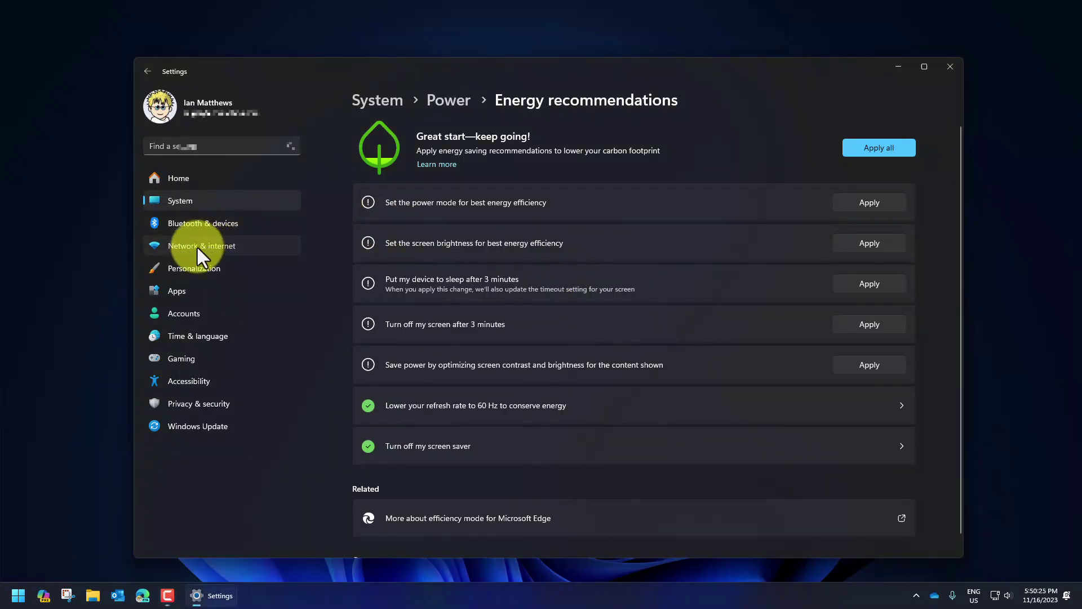
click(197, 245)
Step: Open Advanced network settings > Data usage to see 84.03 GB over 30 days, led by msedge.exe
click(478, 496)
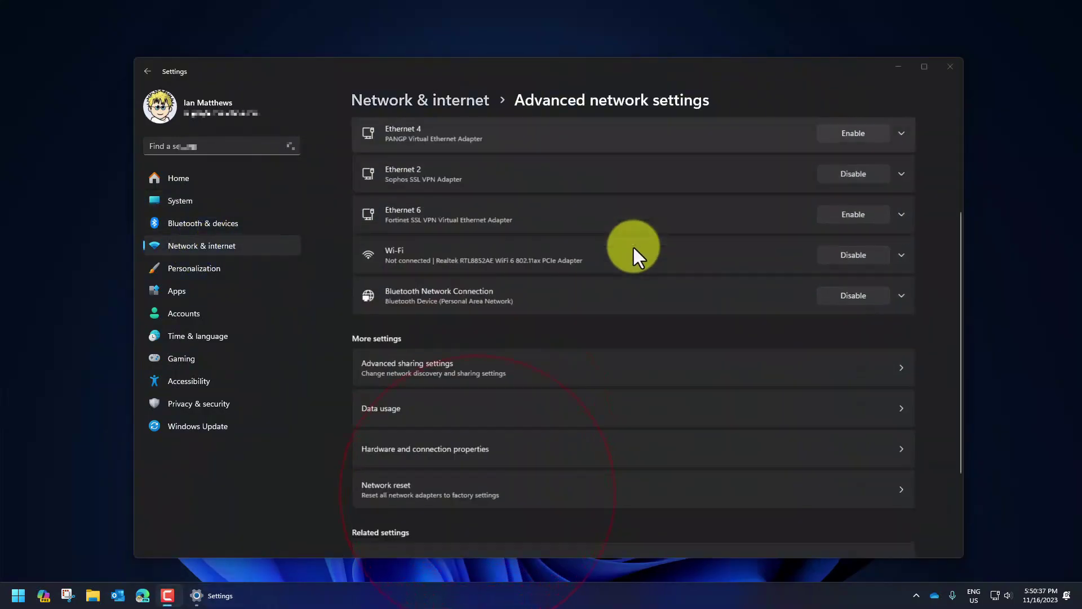
scroll(609, 270, down, 3)
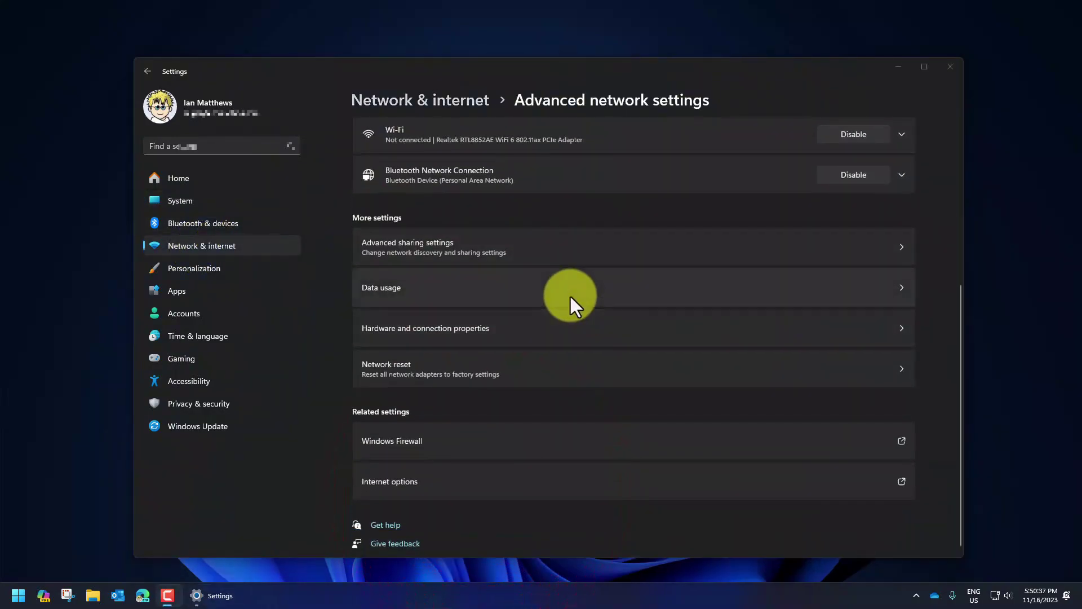
click(405, 292)
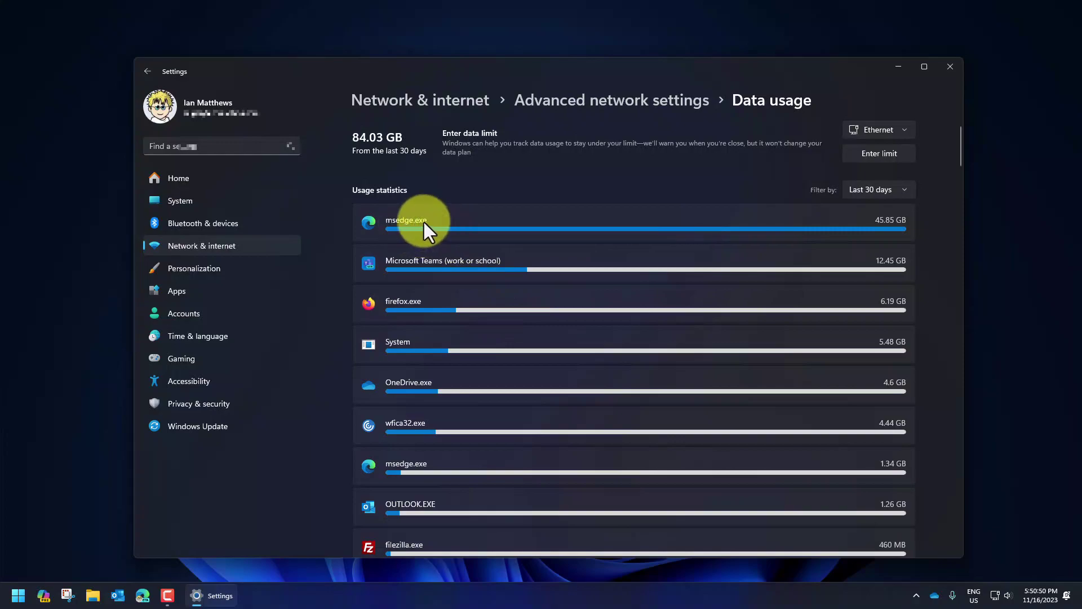
mouse_move(398, 222)
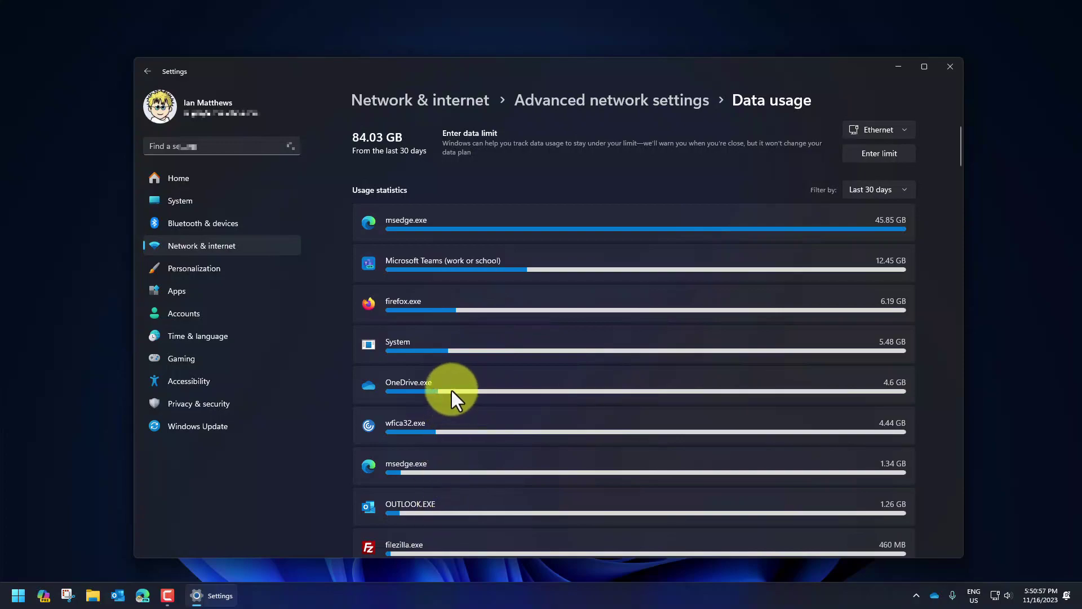
Step: Shrink the Settings window, then move it down and to the right
drag(962, 557, 588, 280)
drag(730, 330, 816, 350)
drag(483, 67, 512, 216)
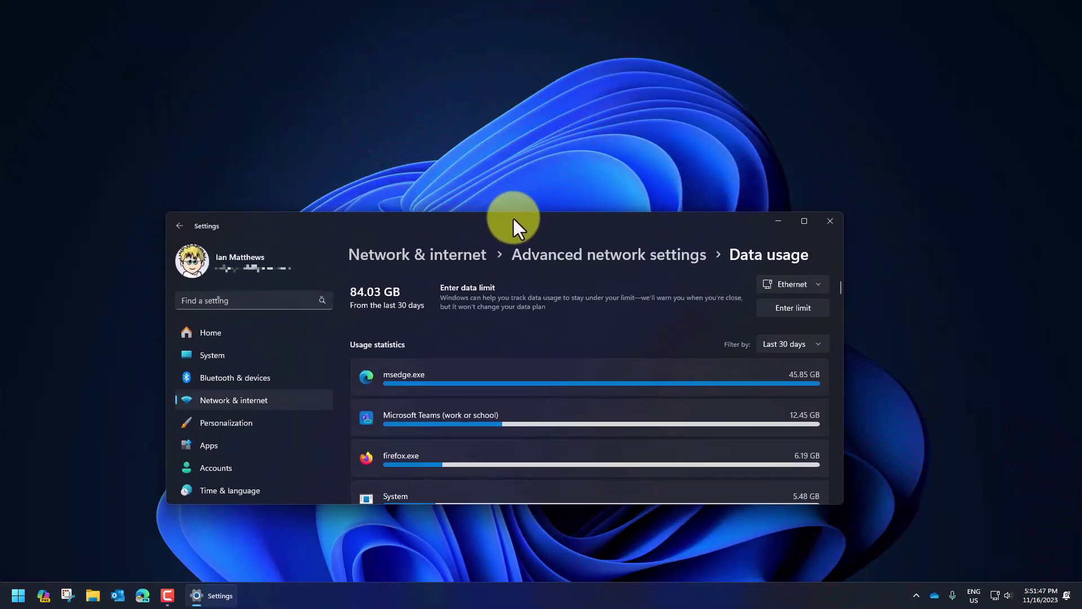